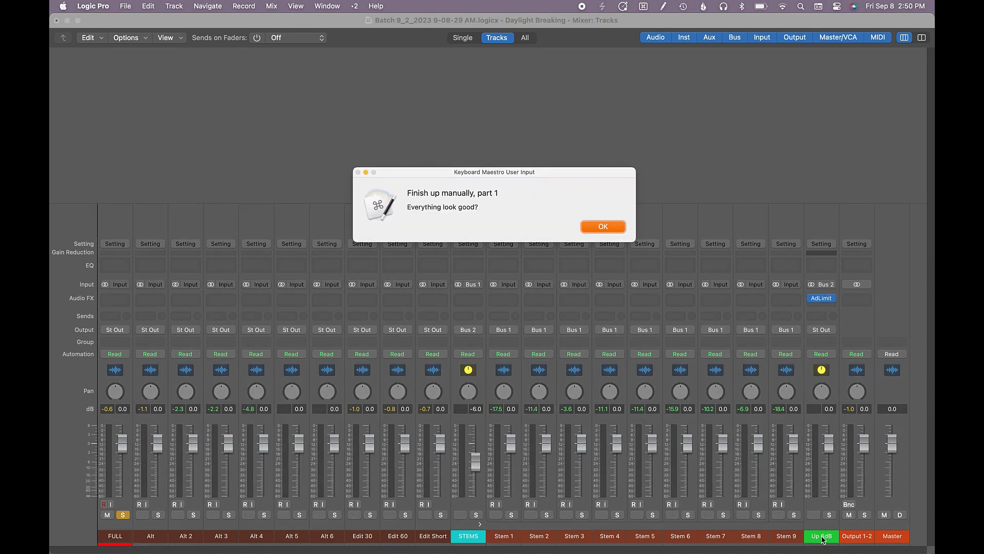
# - Acknowledge the two manual finish-up prompts about the mixer check and resetting the project start to 1.1.1.1
pyautogui.press('Return')
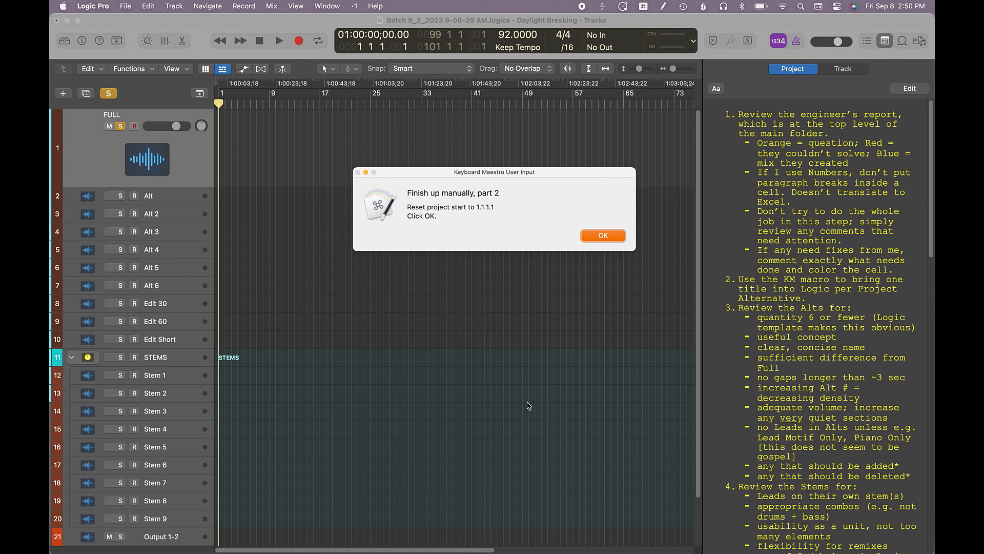
pyautogui.click(606, 239)
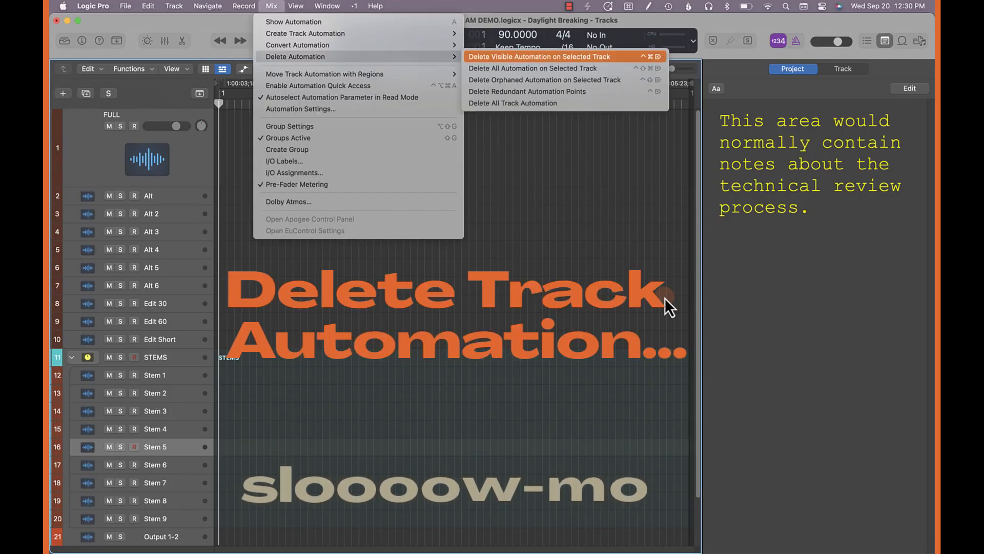
# - Delete all track automation in the project
pyautogui.press('Down')
pyautogui.press('Down')
pyautogui.press('Down')
pyautogui.press('Down')
pyautogui.press('Return')
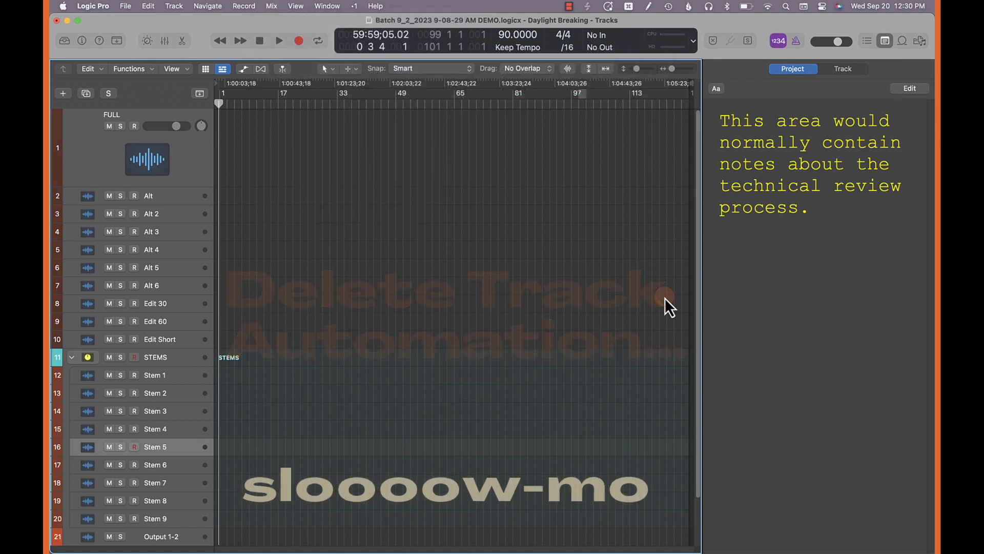
# - Select the FULL track, and in the mixer reset all channel faders except the STEMS bus to 0.0
pyautogui.click(71, 119)
pyautogui.press('super+2')
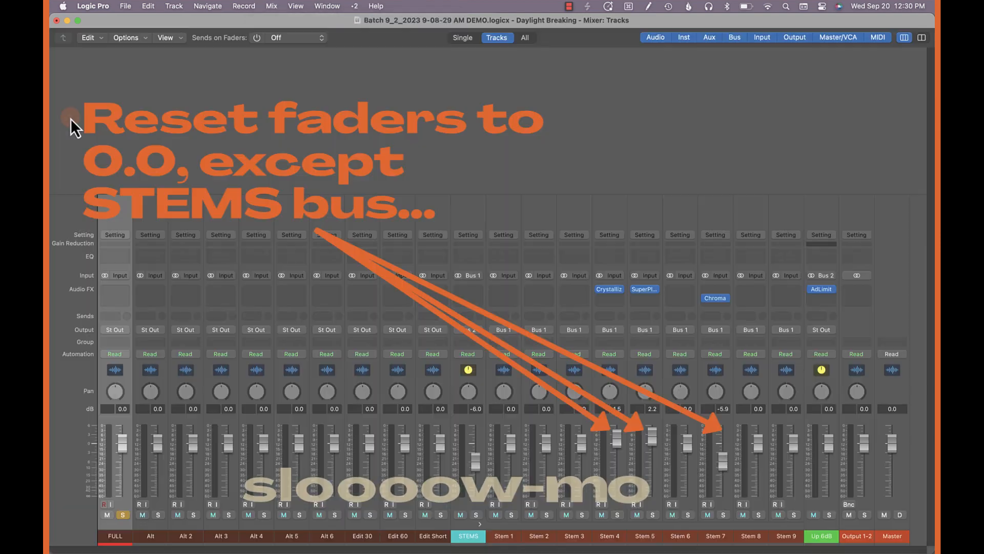
pyautogui.press('super+a')
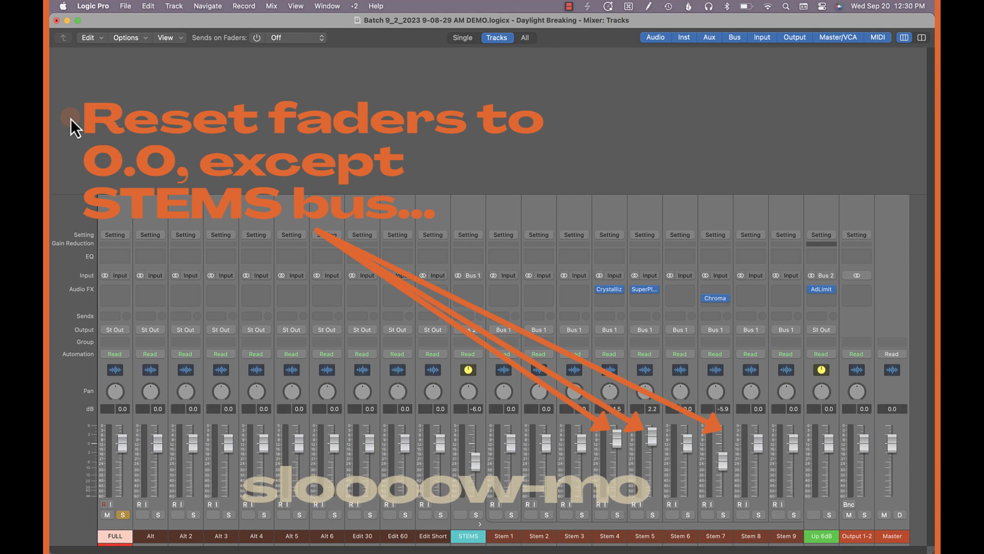
pyautogui.keyDown('shift'); pyautogui.click(469, 537); pyautogui.keyUp('shift')
pyautogui.keyDown('alt'); pyautogui.click(192, 448); pyautogui.keyUp('alt')
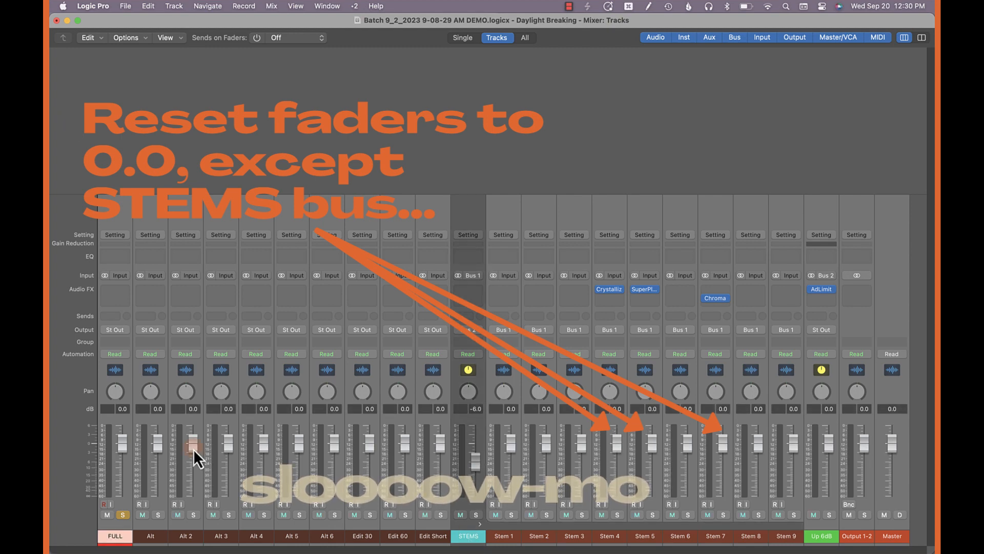
# - Remove the plug-ins from all mixer channels except the Up 6dB bus
pyautogui.keyDown('shift'); pyautogui.click(822, 539); pyautogui.keyUp('shift')
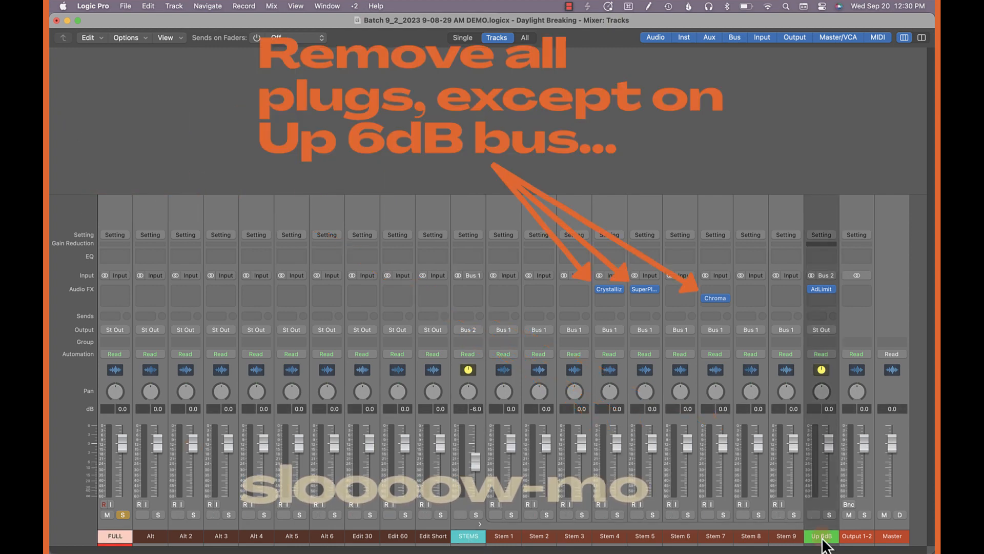
pyautogui.press('ctrl+alt+super+p')
pyautogui.hotkey('alt', 'shift', 'd')
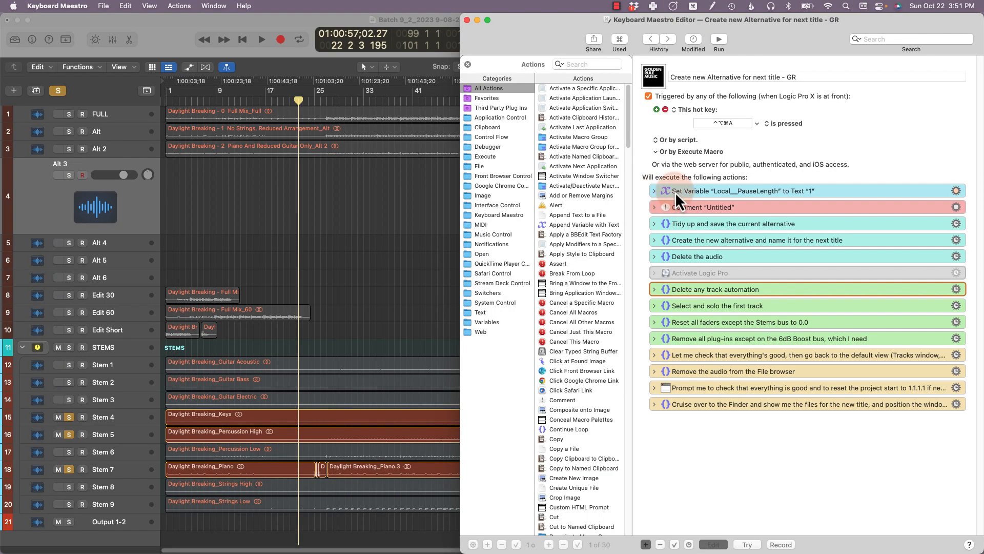
# - In Keyboard Maestro Editor, highlight the actions through "Delete the audio", followed by the four groups from automation deletion to plug-in removal
pyautogui.click(675, 192)
pyautogui.keyDown('shift'); pyautogui.click(693, 255); pyautogui.keyUp('shift')
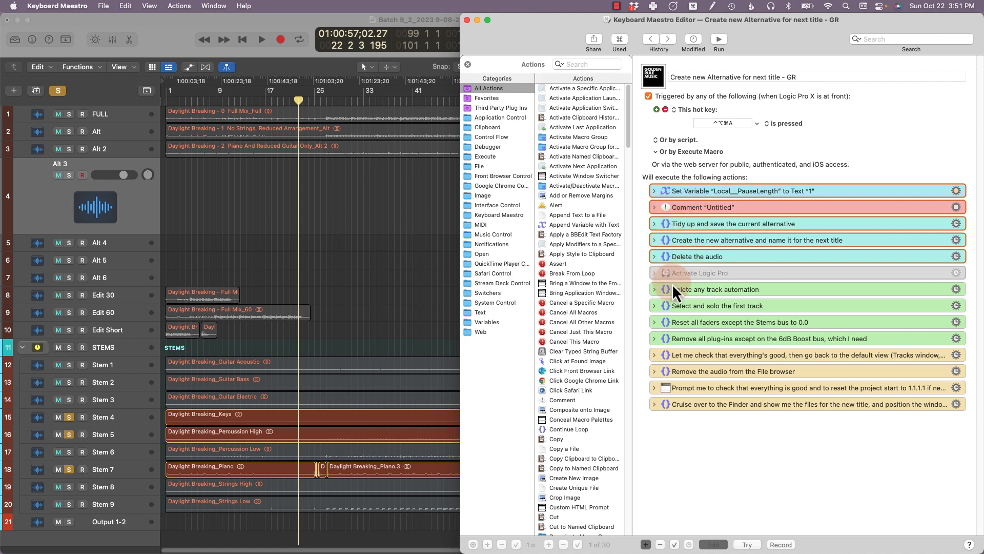
pyautogui.click(694, 291)
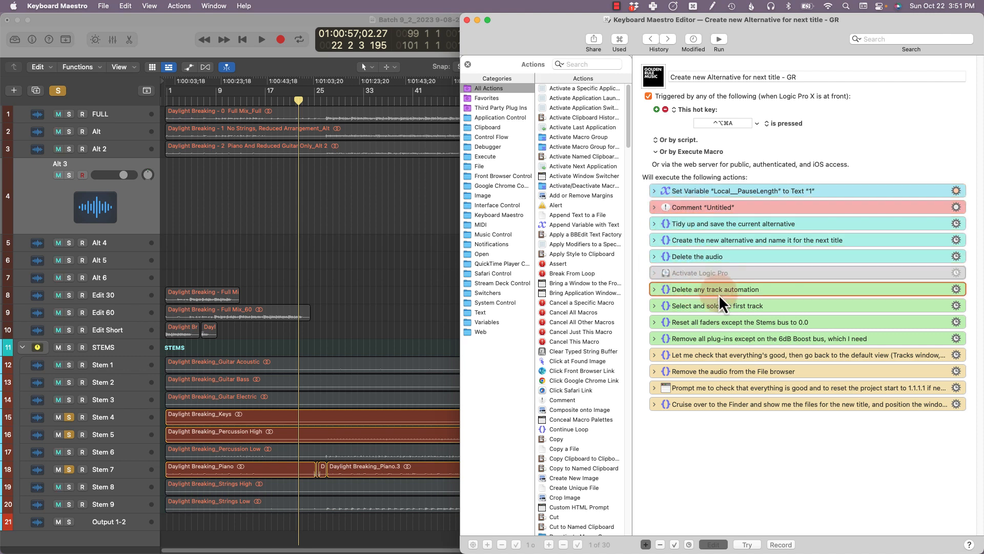
pyautogui.keyDown('shift'); pyautogui.click(715, 339); pyautogui.keyUp('shift')
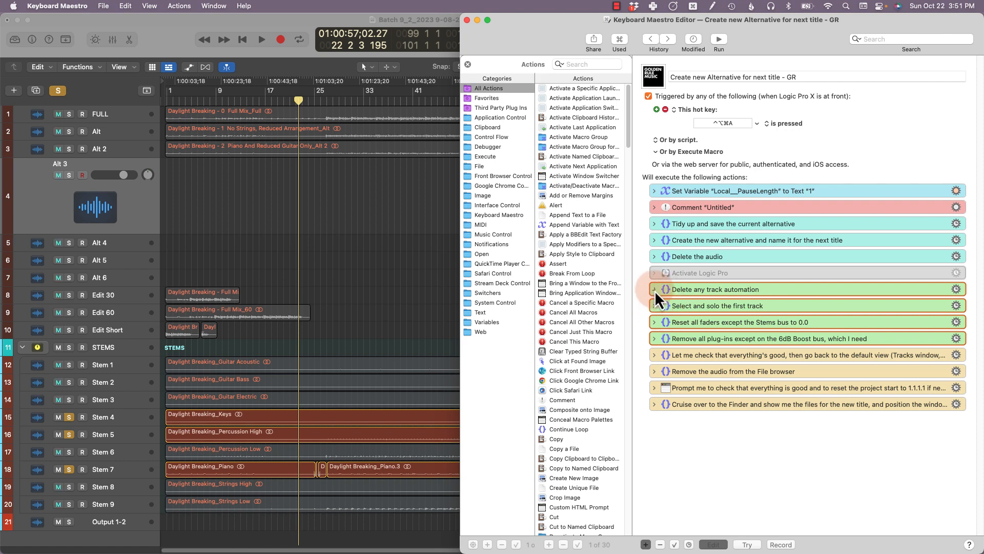
# - Expand the "Delete any track automation" group and check Logic Pro's corresponding Delete Automation commands before returning to the macro
pyautogui.click(654, 290)
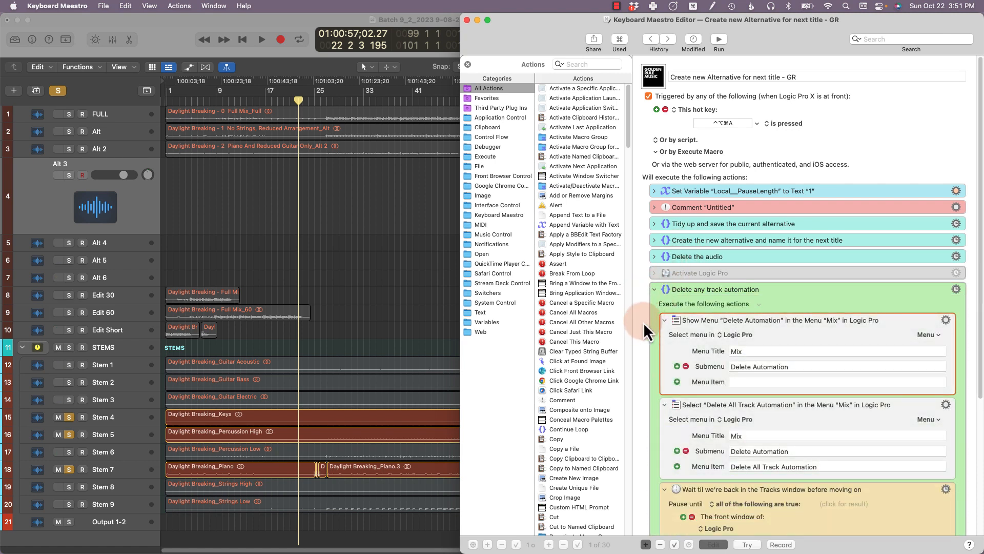
pyautogui.scroll(-5, 647, 332)
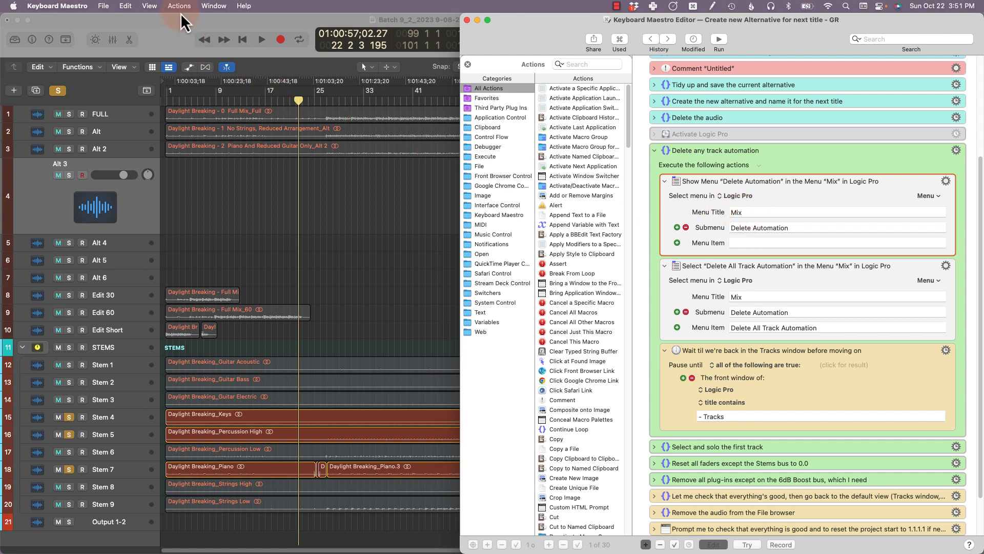
pyautogui.click(182, 31)
pyautogui.click(216, 5)
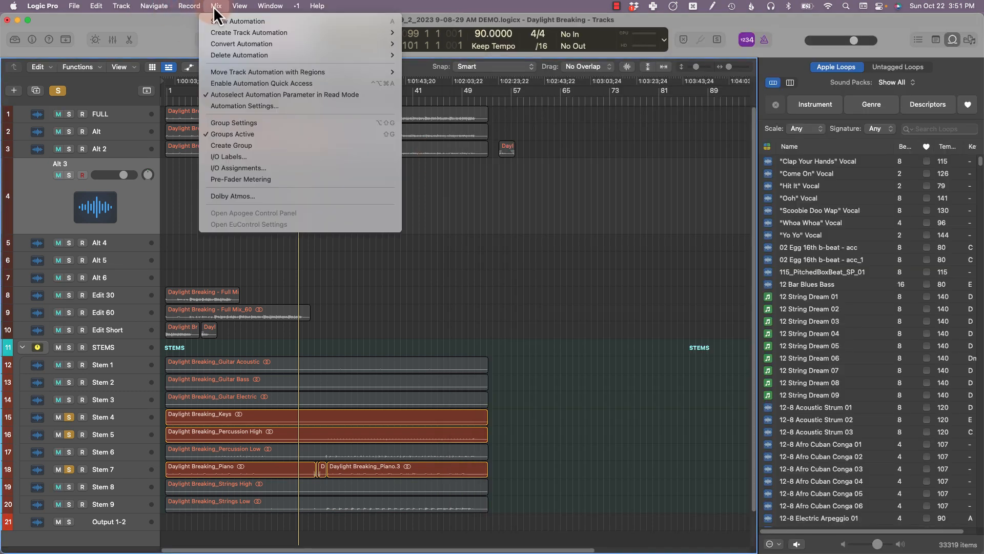
pyautogui.moveTo(213, 55)
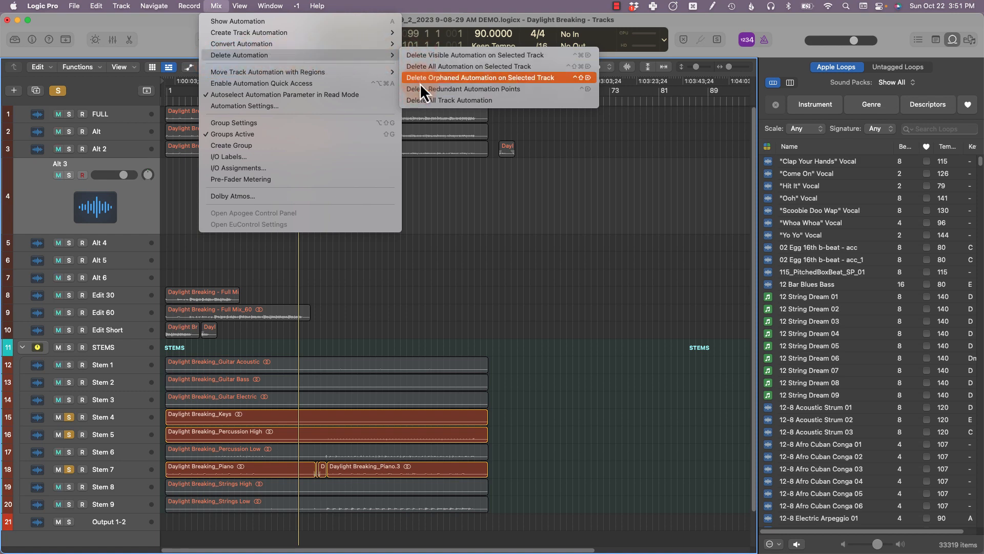
pyautogui.click(221, 5)
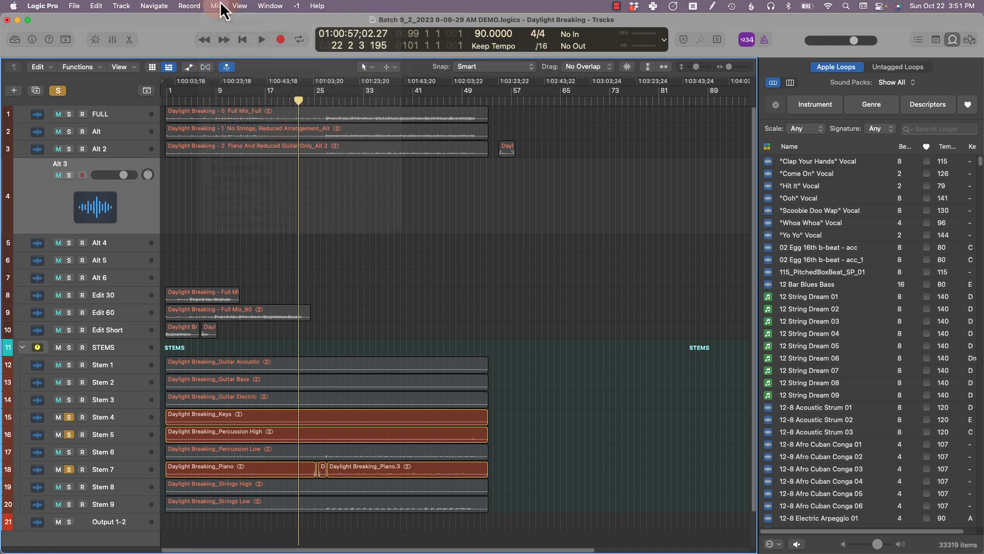
pyautogui.press('super+Tab')
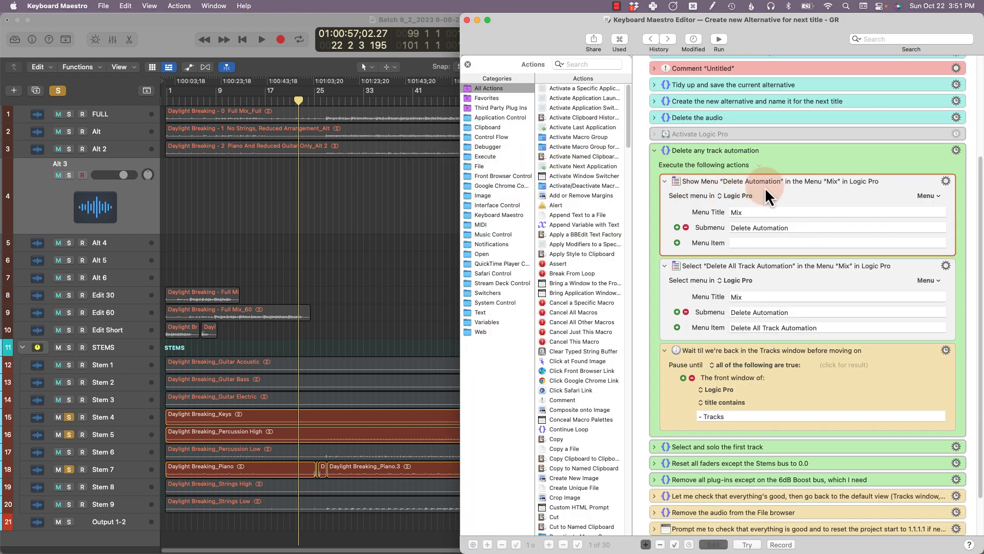
# - Review the two macro actions that show Mix's Delete Automation submenu and select Delete All Track Automation
pyautogui.click(759, 273)
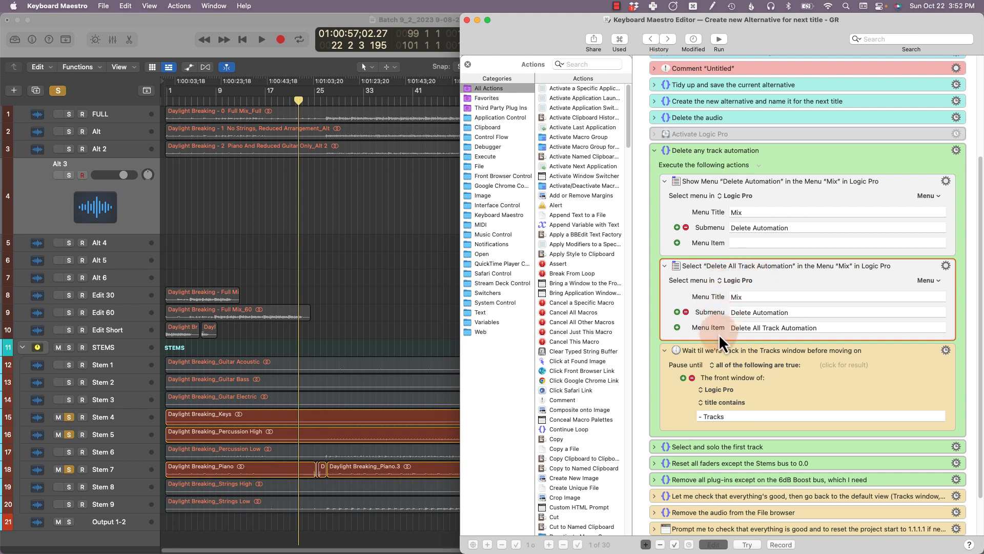
pyautogui.click(778, 202)
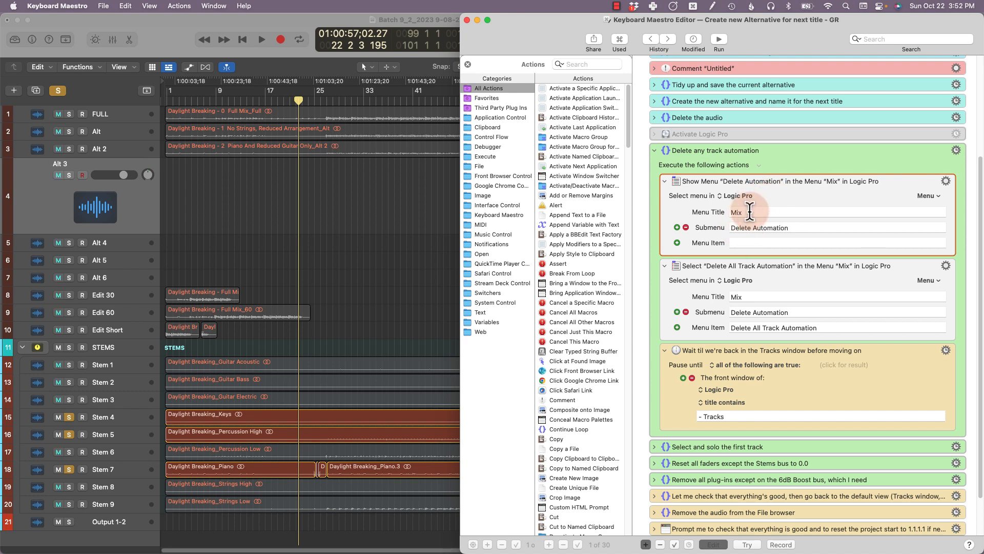
pyautogui.click(741, 212)
pyautogui.click(788, 227)
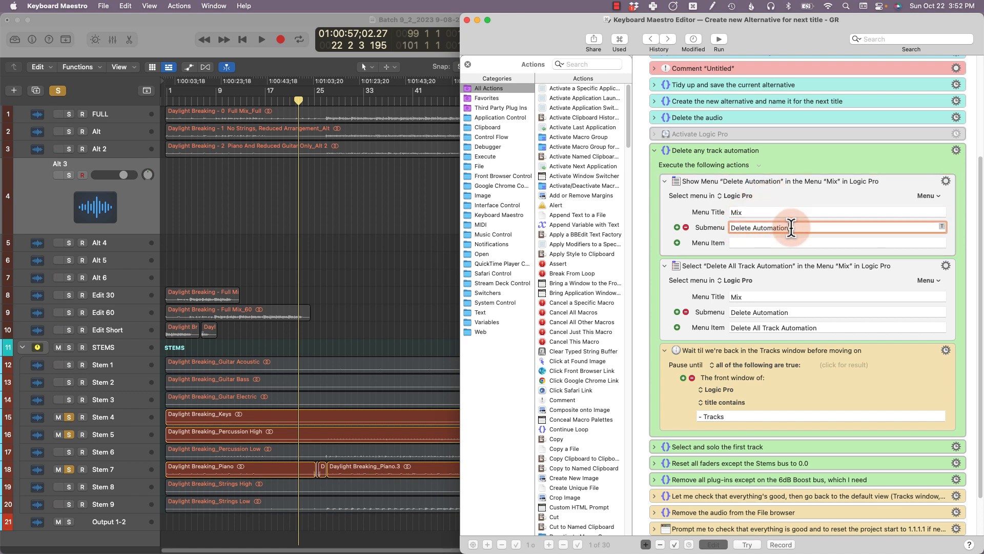
pyautogui.click(794, 288)
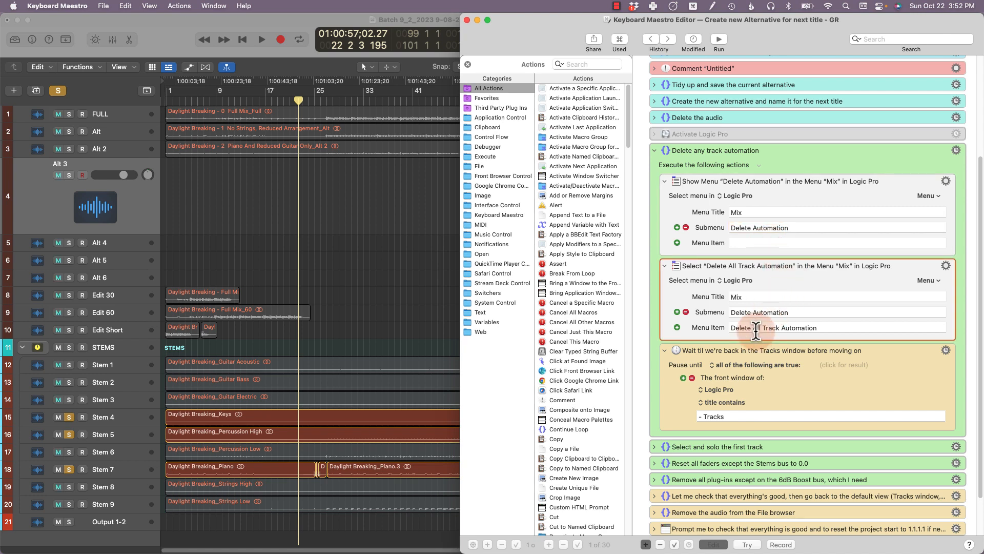
# - Switch to Logic Pro and show its Delete Automation commands again
pyautogui.click(199, 24)
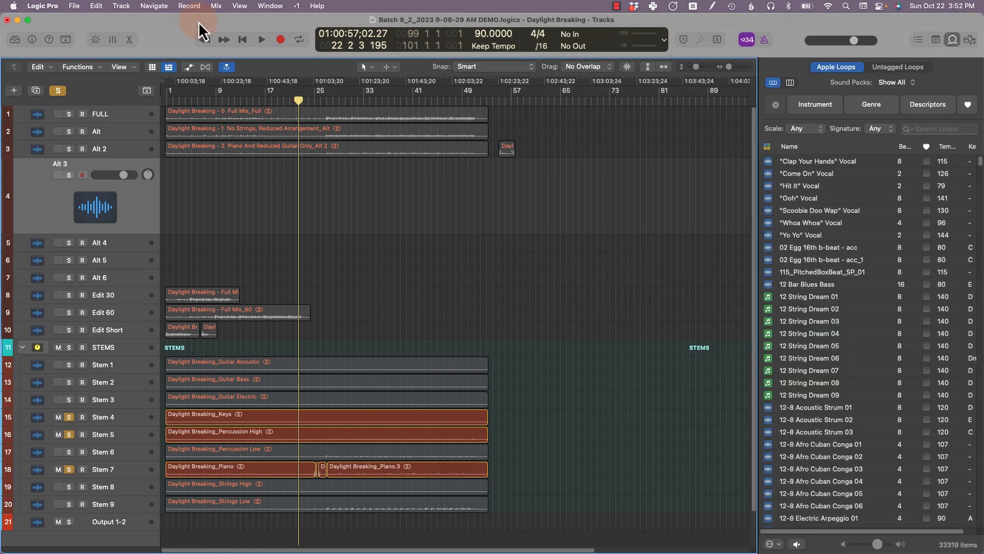
pyautogui.click(217, 7)
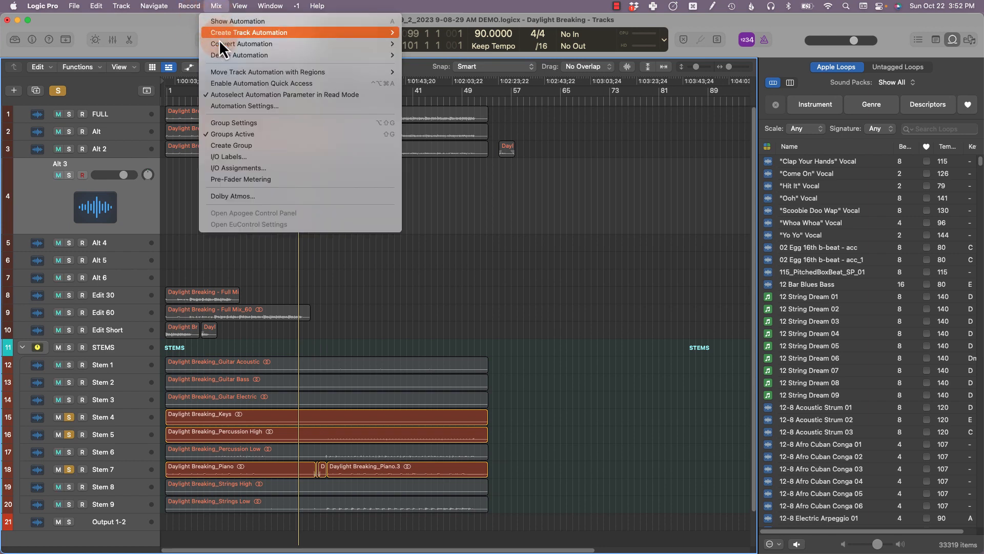
pyautogui.moveTo(220, 56)
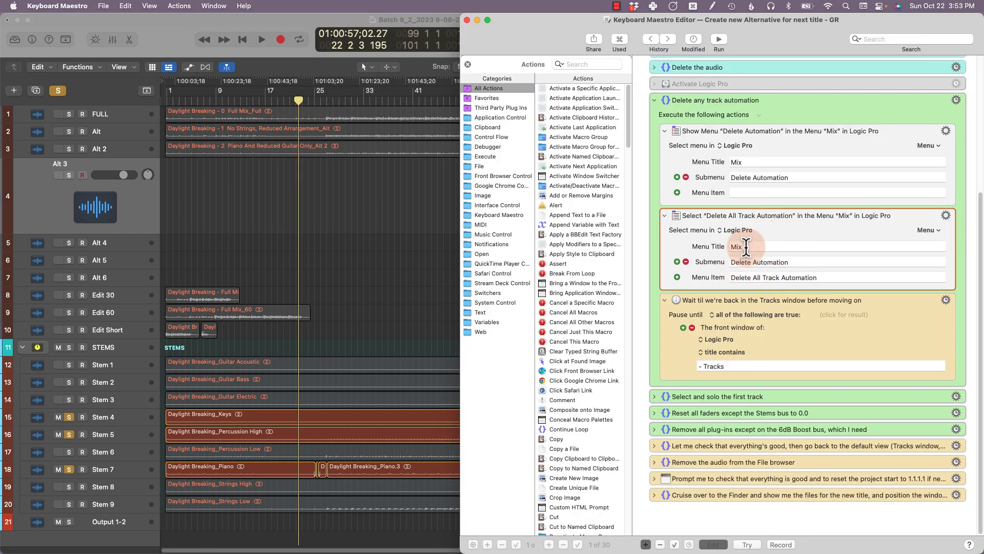
# - Back in Keyboard Maestro, examine the pause action's condition that Logic Pro's front window title contains "- Tracks"
pyautogui.click(715, 352)
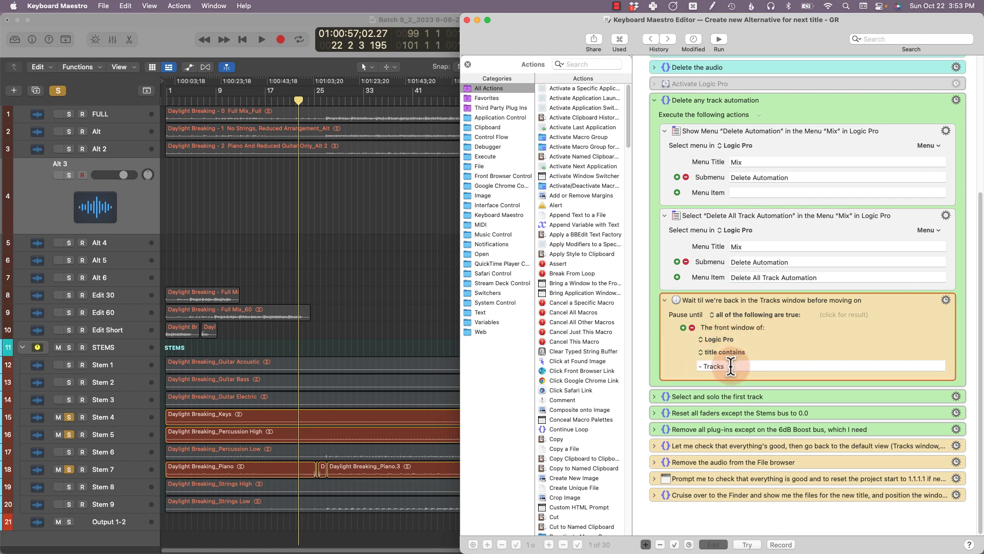
pyautogui.click(717, 365)
pyautogui.click(674, 378)
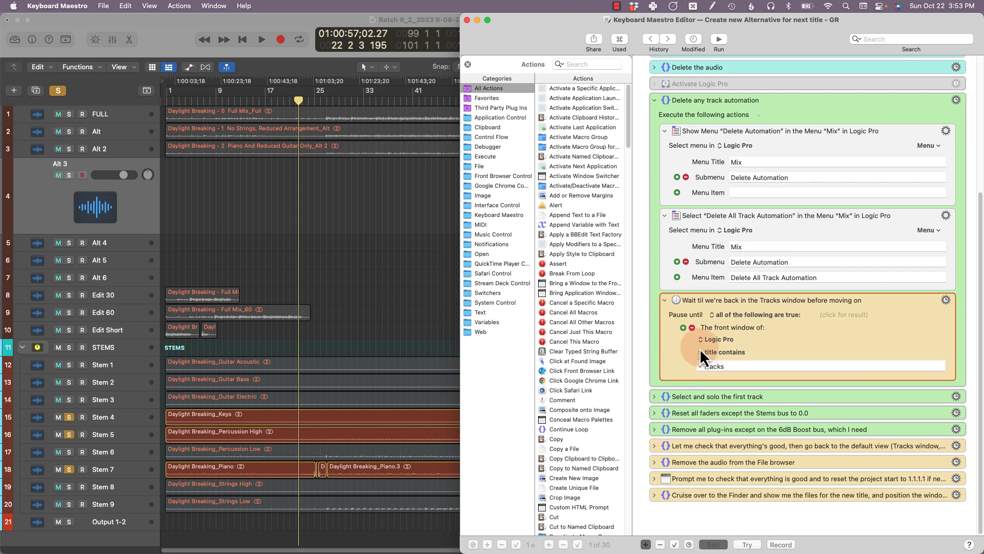
pyautogui.click(417, 26)
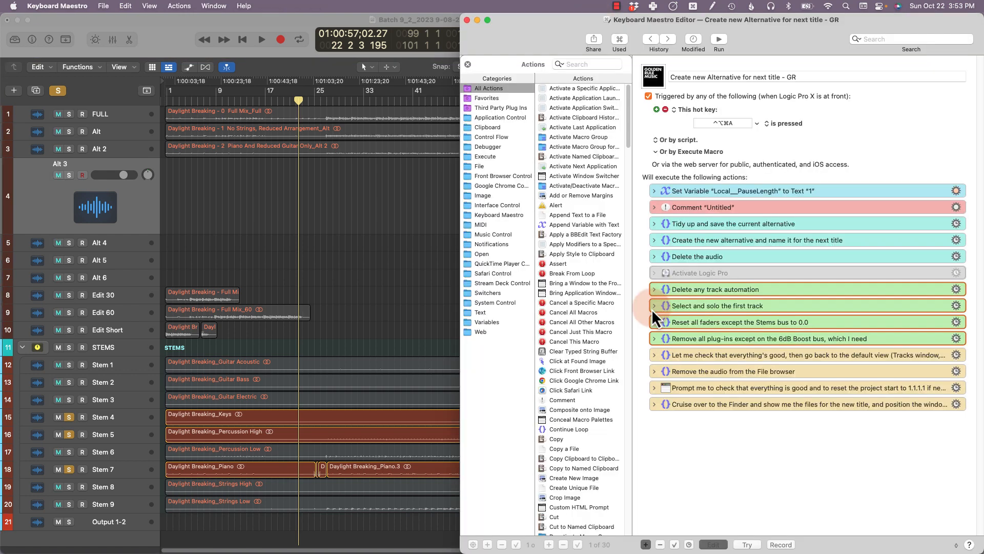
# - Expand the "Select and solo the first track" group and compare its click action at 40, 197 with Logic Pro's FULL track
pyautogui.click(654, 306)
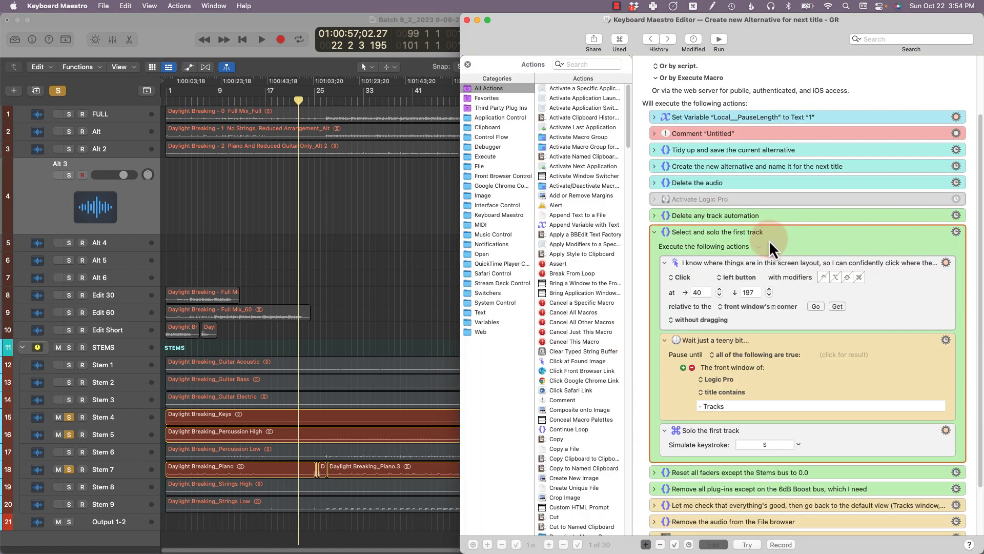
pyautogui.click(699, 265)
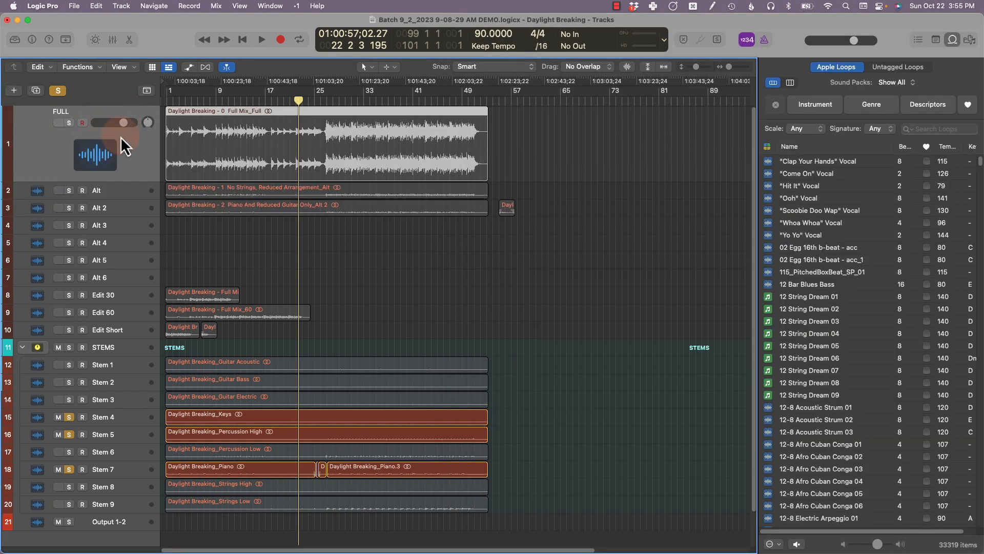
pyautogui.press('super+Tab')
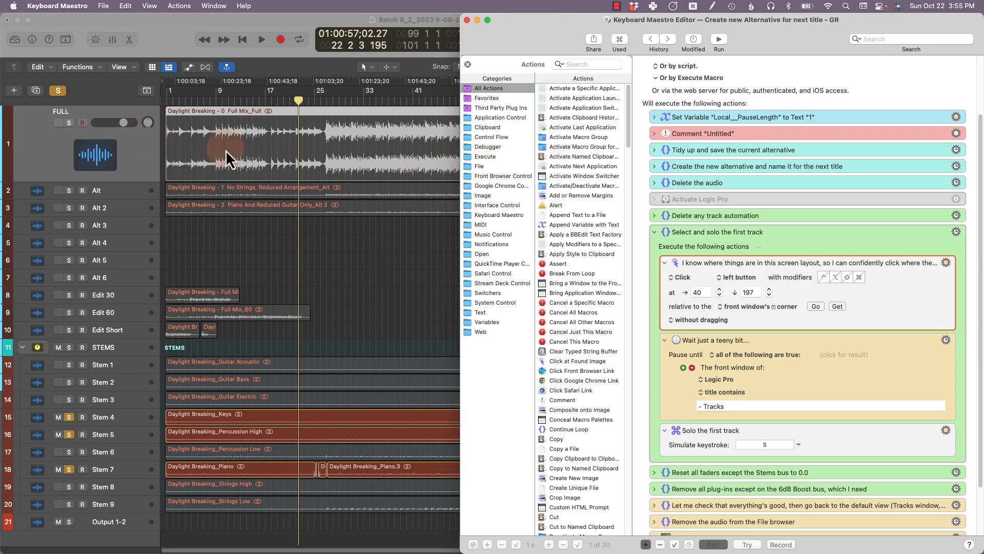
# - Review the "Wait just a teeny bit" pause and the "Solo the first track" keystroke S, and collapse the group
pyautogui.click(793, 348)
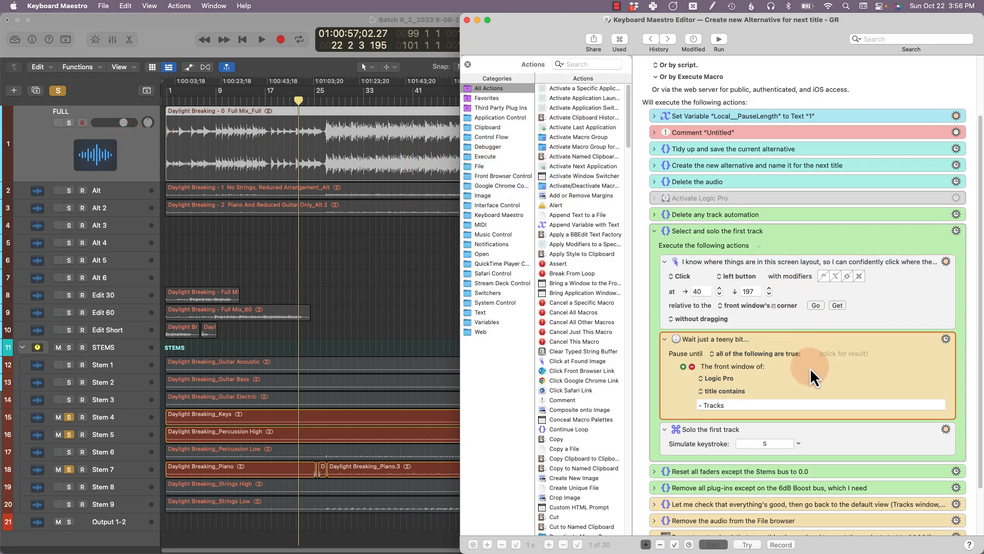
pyautogui.scroll(-3, 813, 370)
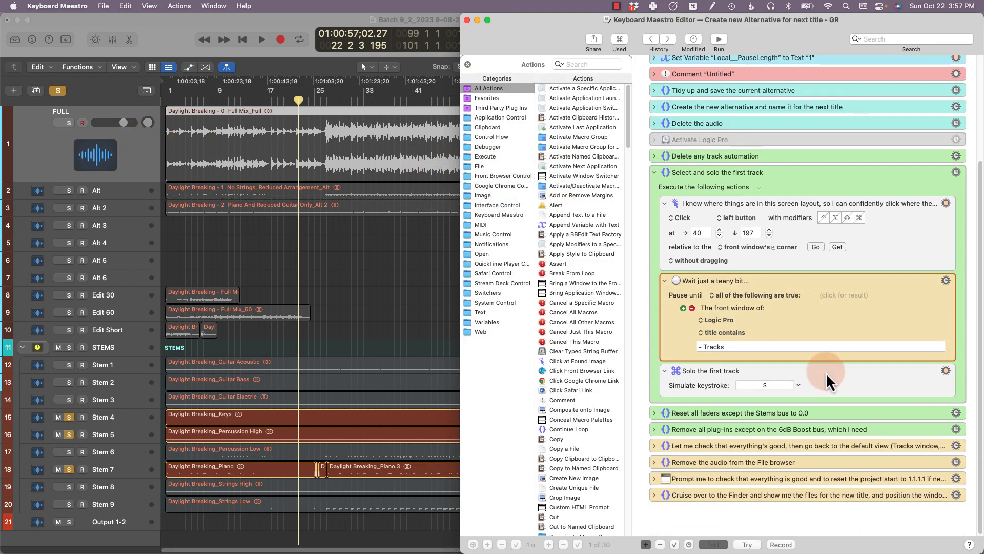
pyautogui.click(827, 382)
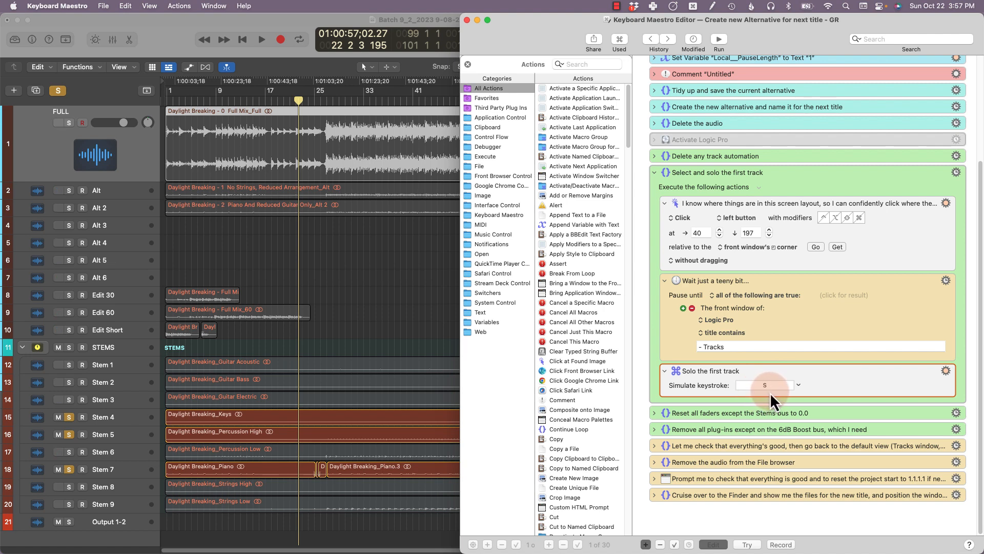
pyautogui.click(656, 174)
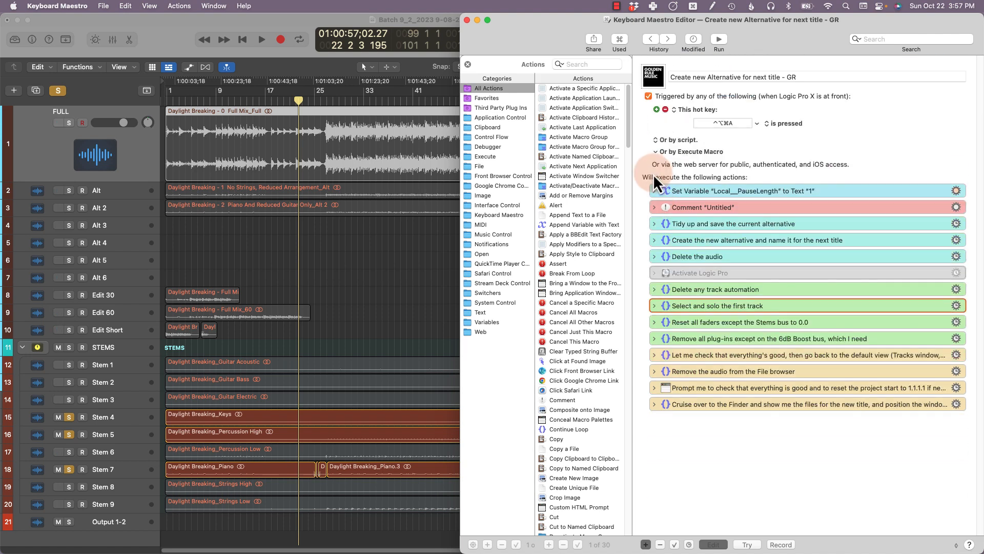
# - Expand the "Reset all faders except the Stems bus to 0.0" group and review its "Show Screenset 2 (Mixer)" keystroke 2
pyautogui.click(688, 326)
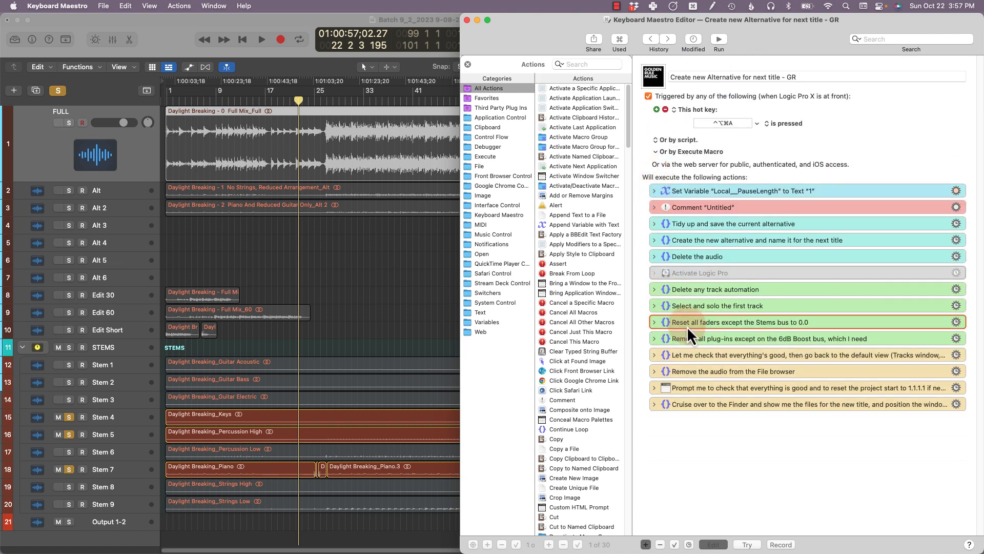
pyautogui.click(654, 323)
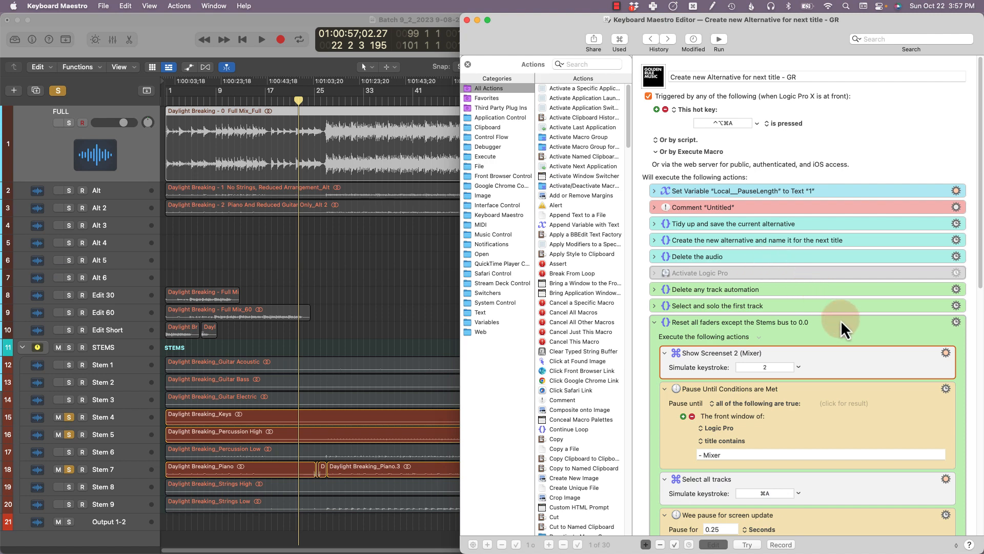
pyautogui.scroll(-3, 841, 325)
pyautogui.click(849, 272)
pyautogui.scroll(-2, 849, 271)
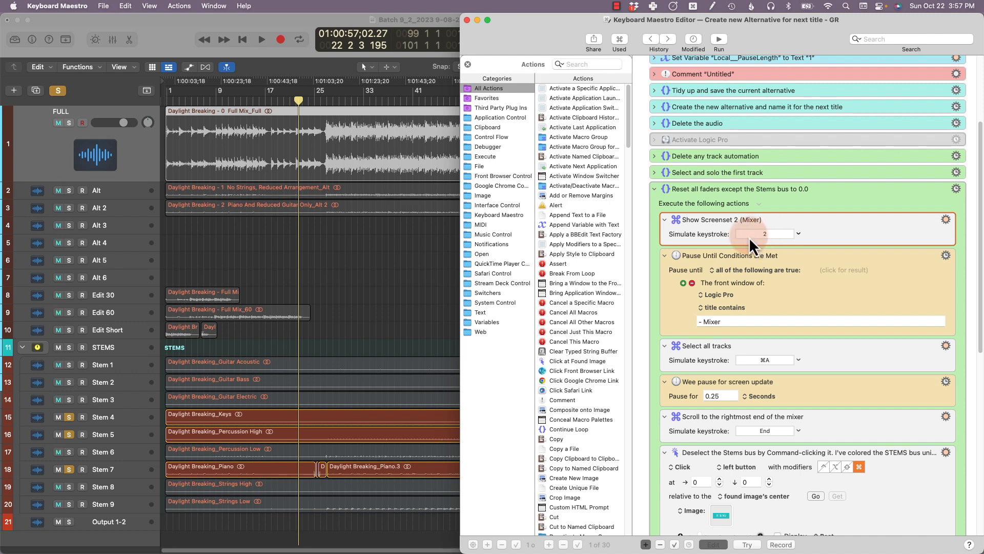
# - Switch to Logic Pro, show the project notes, and recall screenset 2 with the Mixer
pyautogui.click(305, 21)
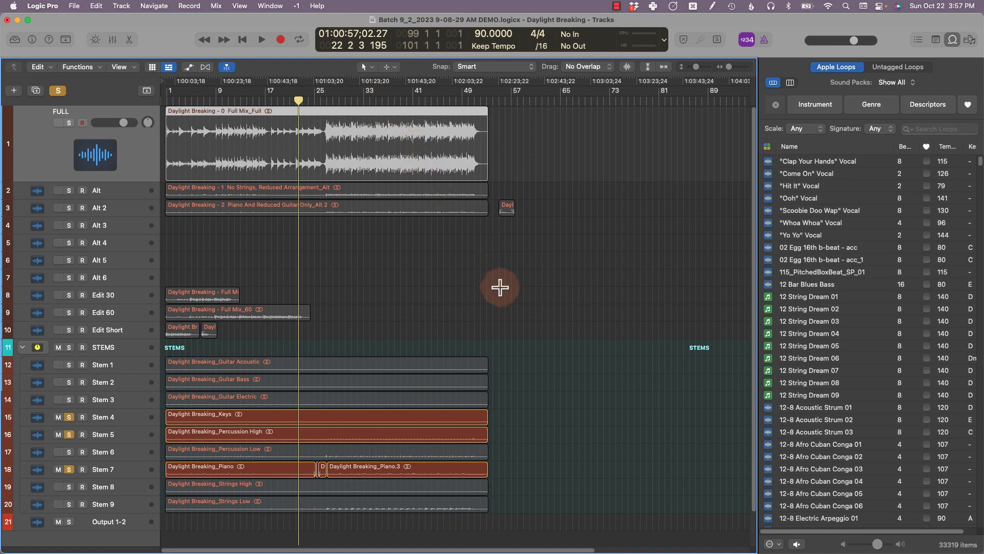
pyautogui.press('alt+super+p')
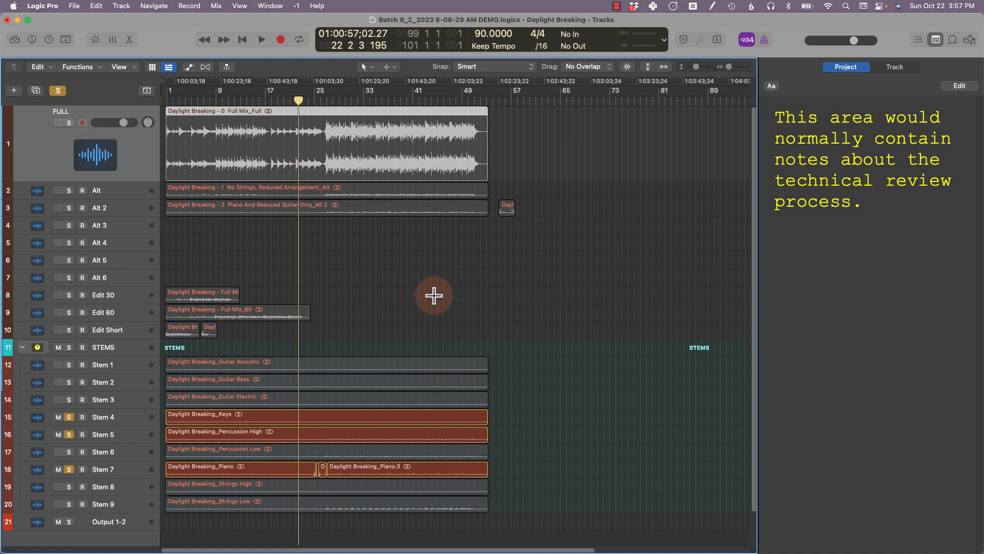
pyautogui.press('super+2')
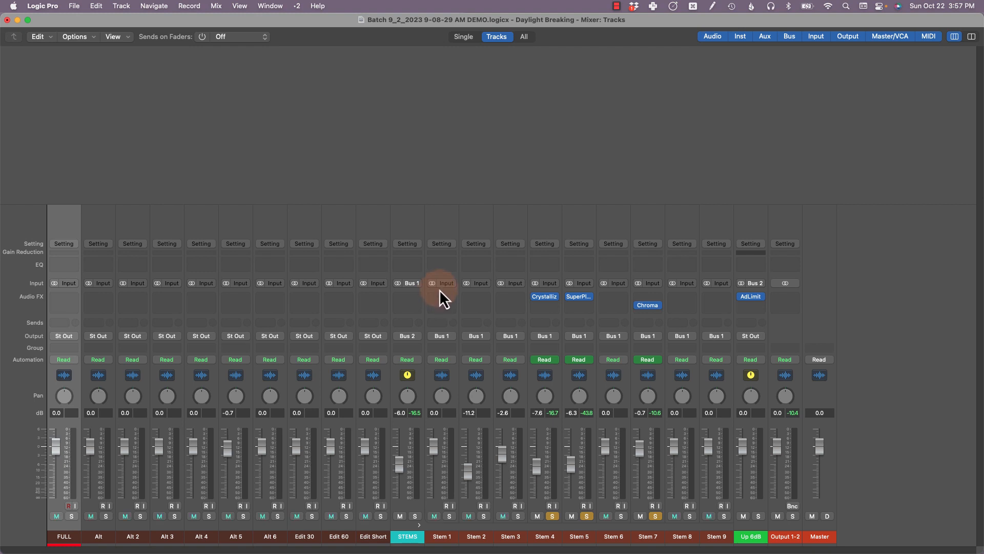
# - In Keyboard Maestro, examine the pause condition that the title contains "- Mixer" and compare it with Logic Pro's window title
pyautogui.press('super+Tab')
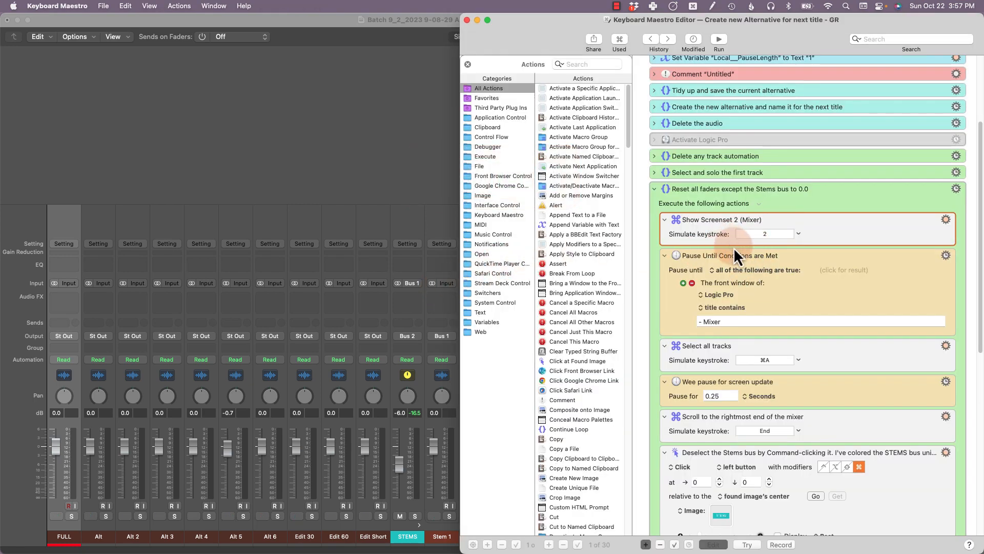
pyautogui.click(758, 294)
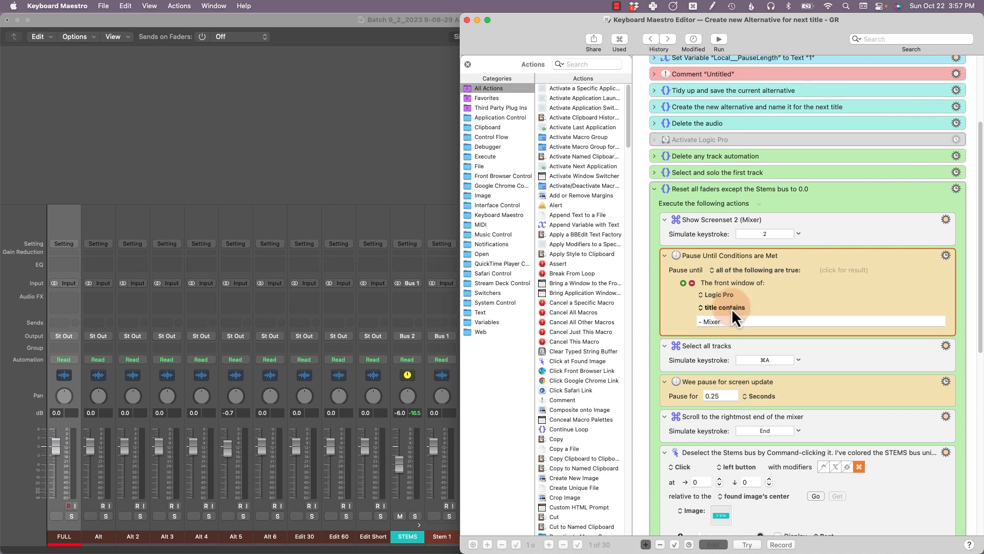
pyautogui.click(401, 22)
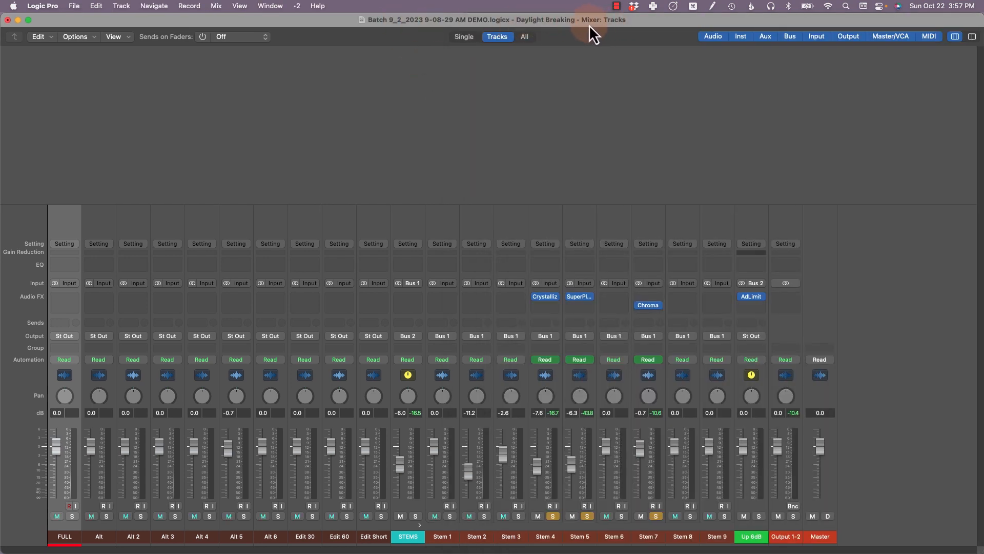
pyautogui.press('super+Tab')
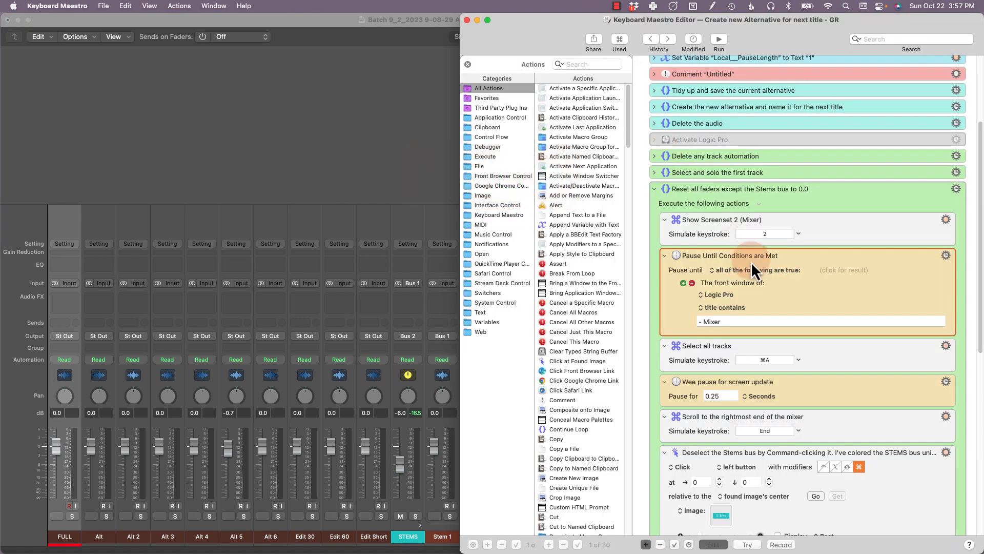
# - Review the "Select all tracks" action and select all channel strips in Logic Pro's Mixer
pyautogui.scroll(-3, 839, 359)
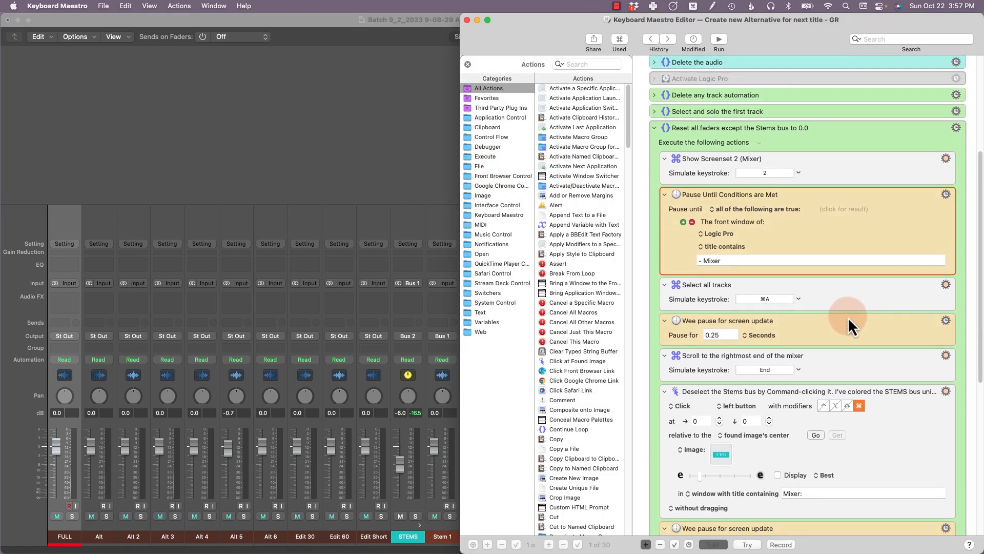
pyautogui.click(832, 300)
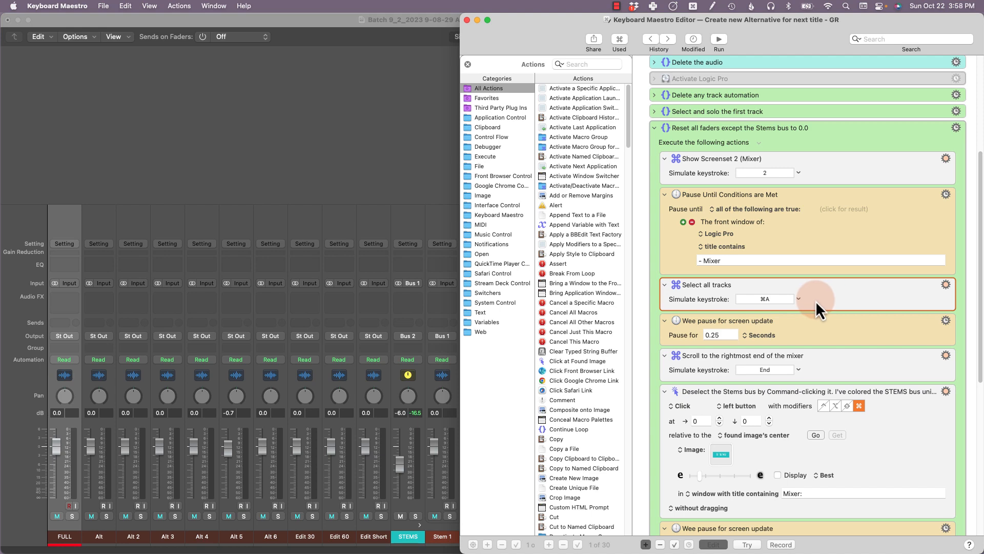
pyautogui.click(398, 22)
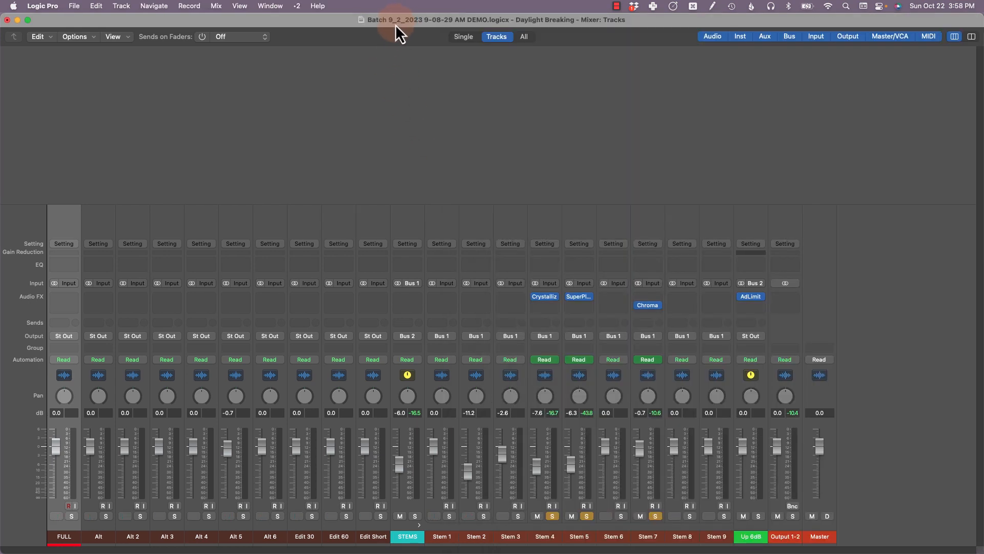
pyautogui.press('super+a')
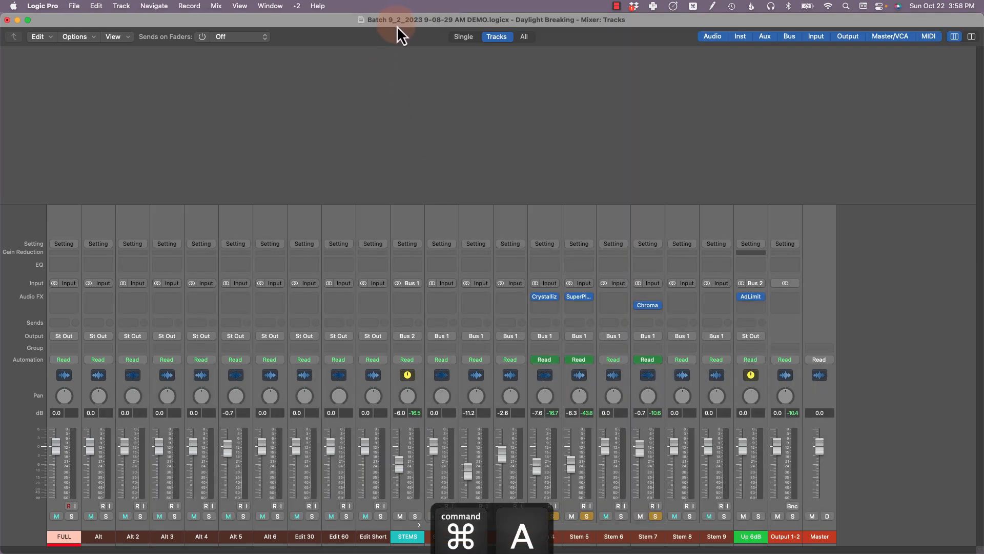
# - Back in Keyboard Maestro, review the 0.25-second screen update pause and the "Scroll to the rightmost end of the mixer" keystroke End
pyautogui.press('super+Tab')
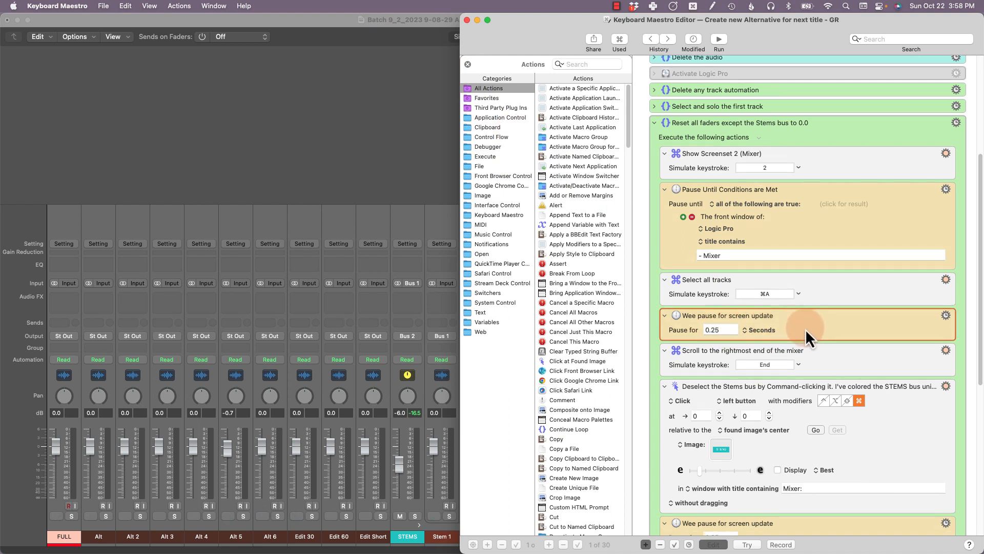
pyautogui.scroll(-4, 805, 336)
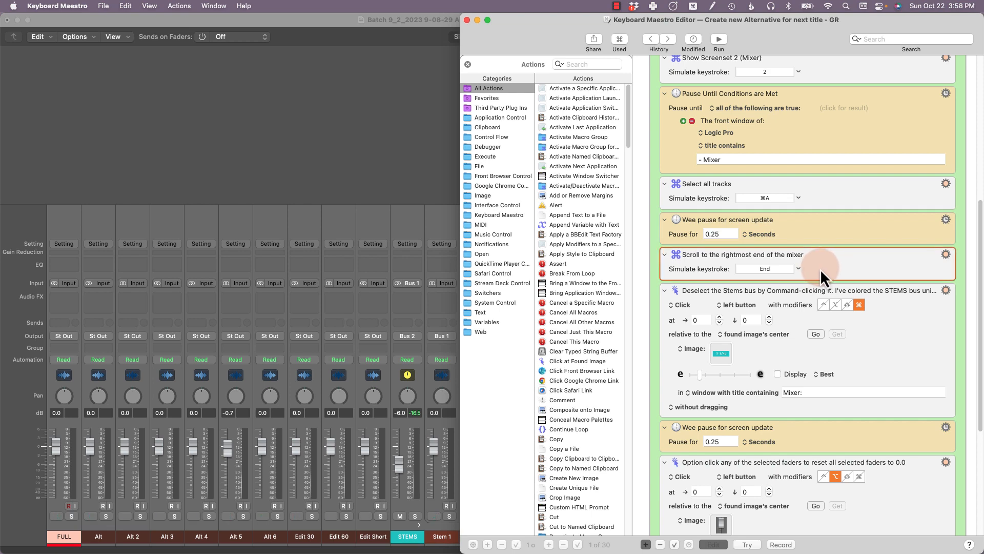
pyautogui.press('super+Tab')
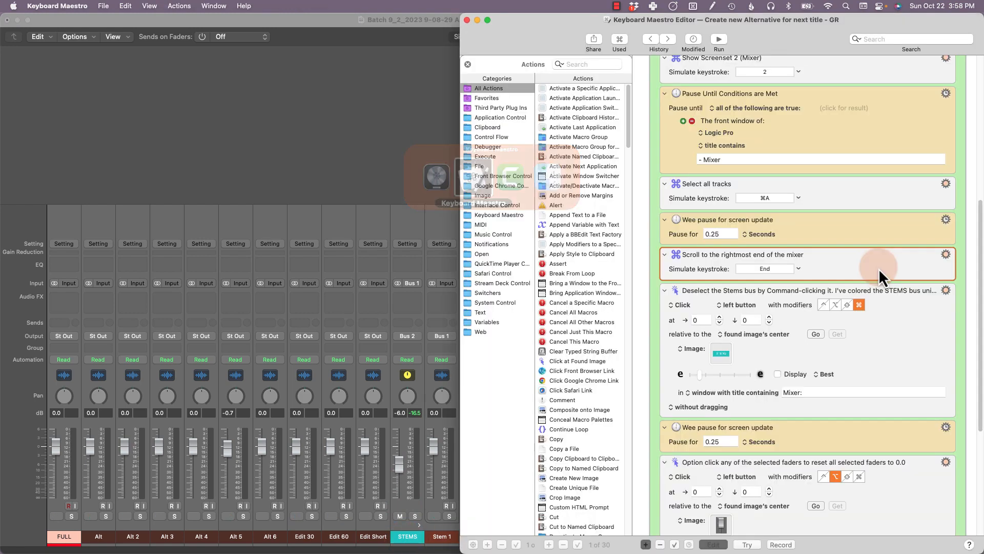
# - Examine the action that Command-clicks the Stems bus at a found image, enlarging and closing its STEMS reference image
pyautogui.click(884, 334)
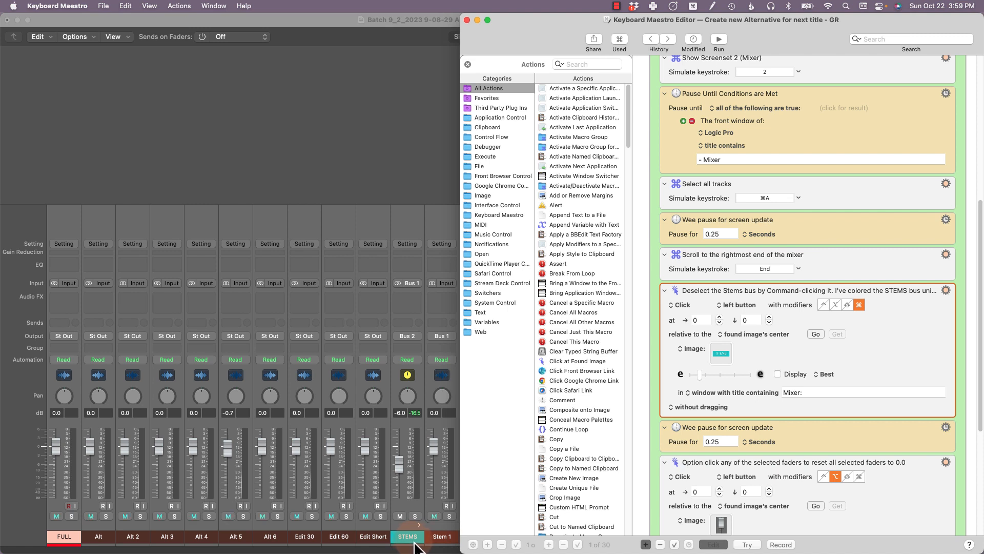
pyautogui.click(721, 356)
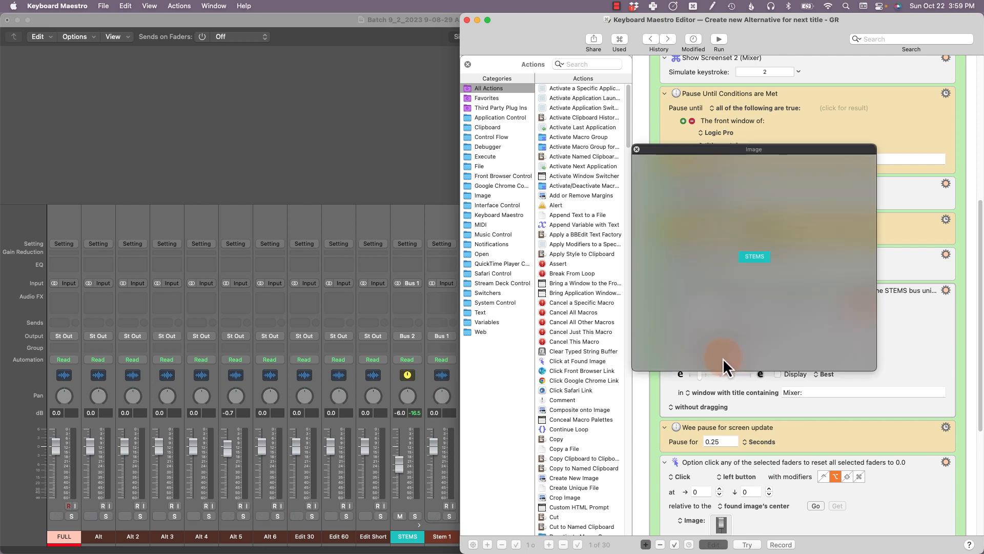
pyautogui.click(724, 358)
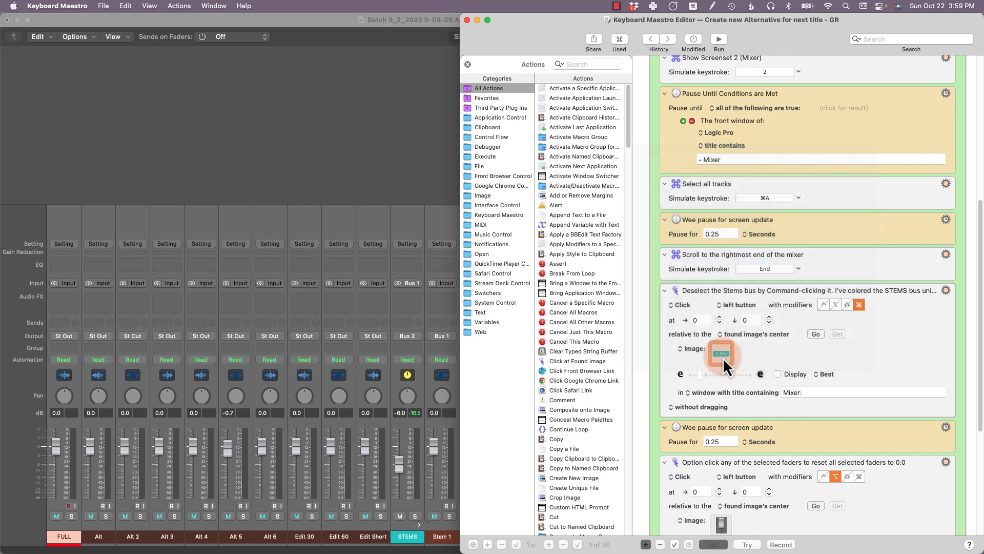
pyautogui.click(755, 352)
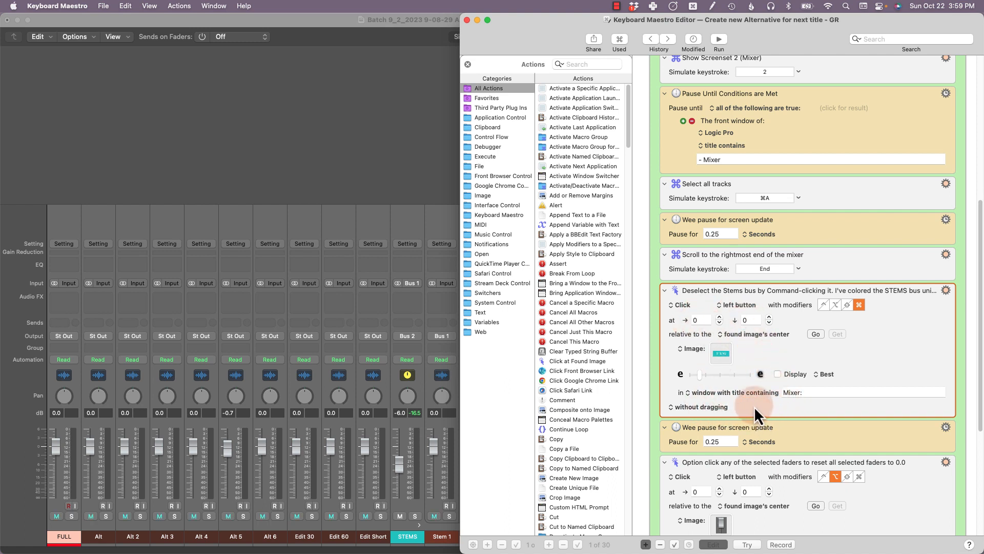
pyautogui.scroll(-4, 753, 402)
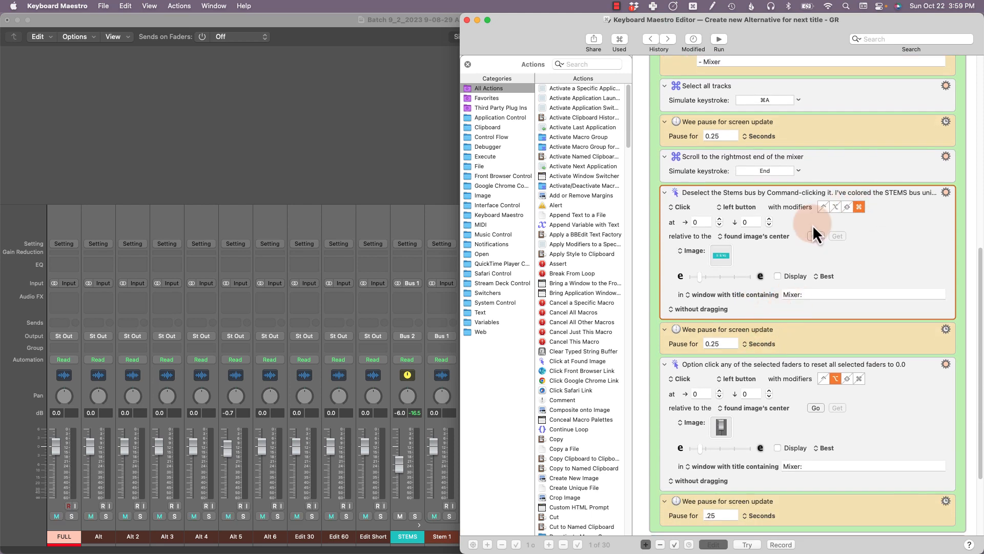
# - Remove the STEMS bus from the channel strip selection in Logic Pro's Mixer and return to Keyboard Maestro
pyautogui.click(412, 131)
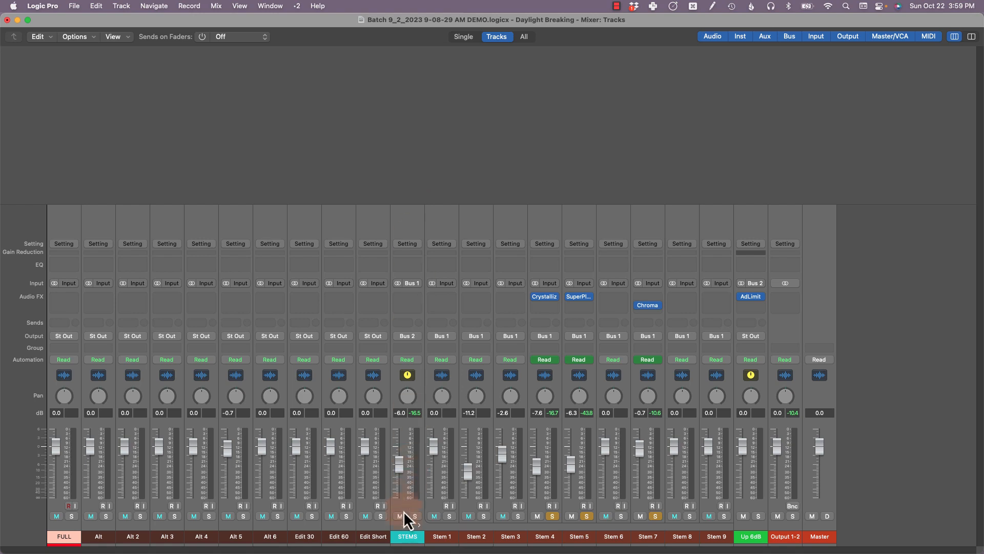
pyautogui.keyDown('super'); pyautogui.click(405, 537); pyautogui.keyUp('super')
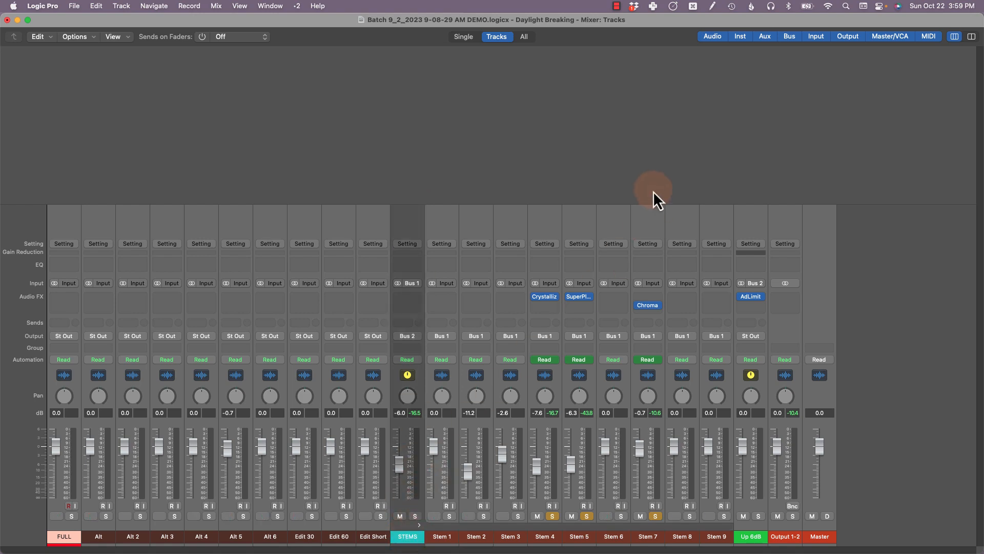
pyautogui.press('super+Tab')
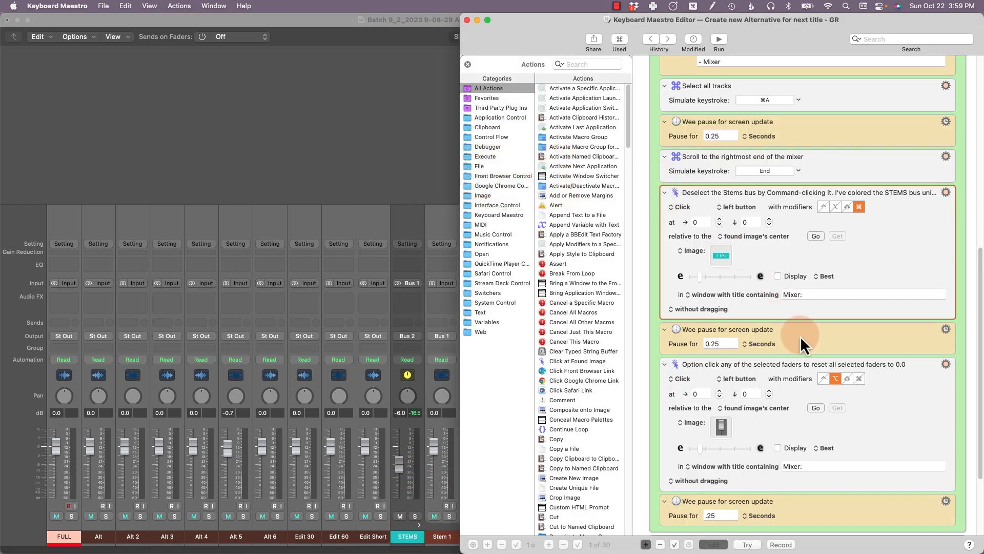
# - Review the next screen update pause and the Option-click fader reset action, enlarging and closing its fader reference image
pyautogui.click(810, 340)
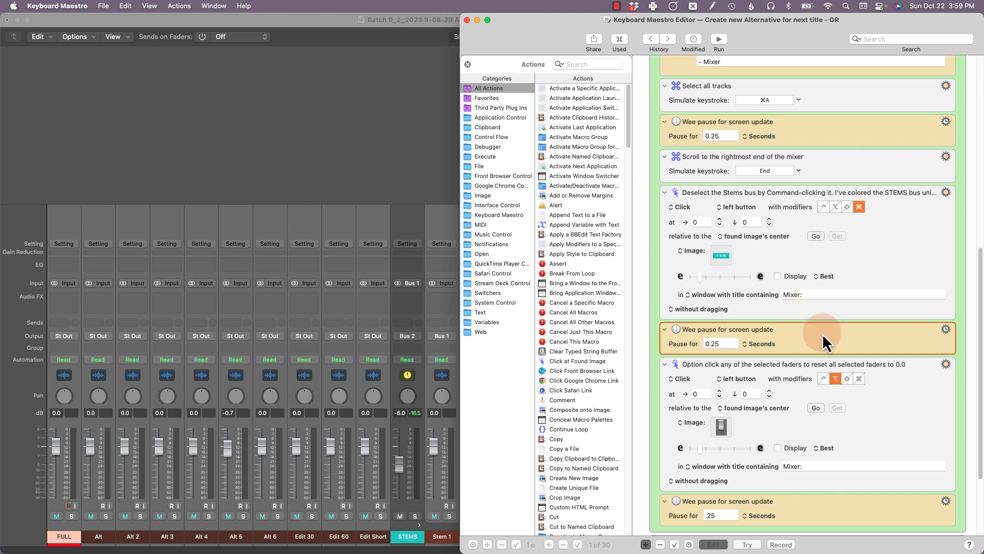
pyautogui.scroll(-5, 831, 318)
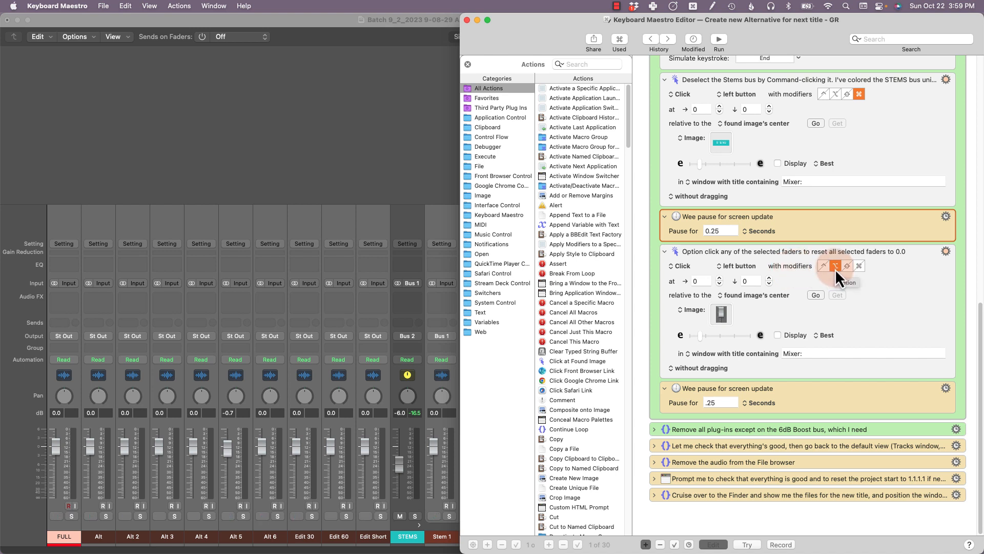
pyautogui.click(722, 314)
pyautogui.doubleClick(732, 318)
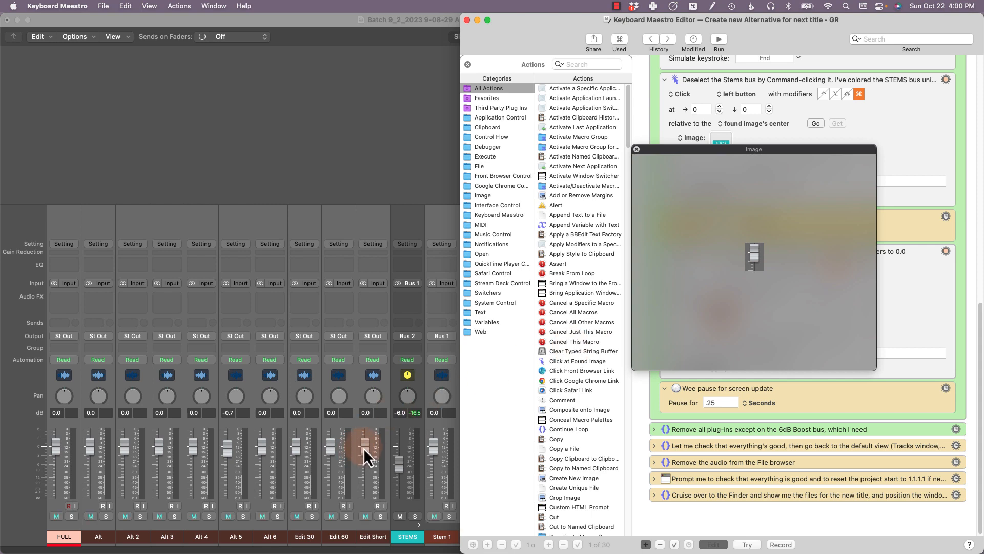
pyautogui.click(780, 258)
pyautogui.click(778, 278)
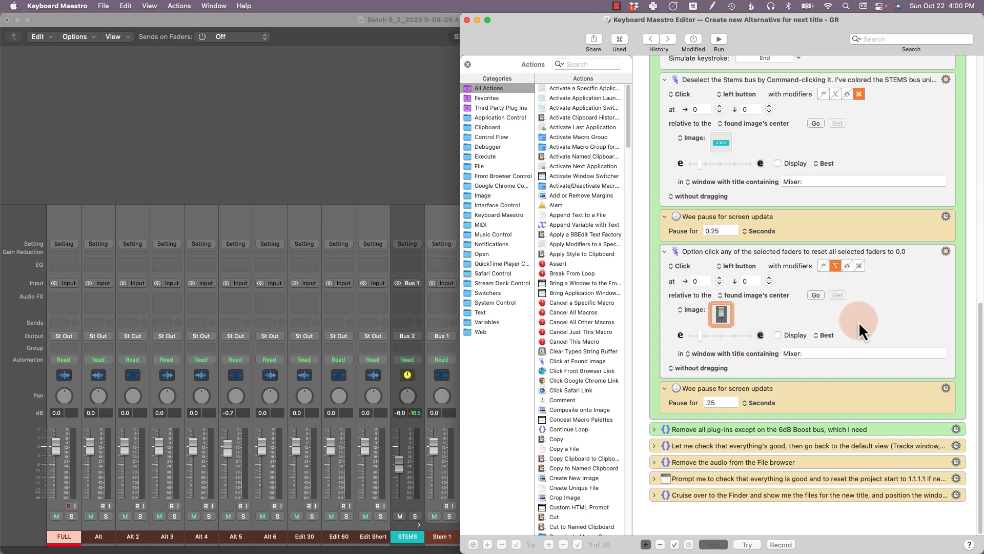
# - In Logic Pro's Mixer, reset all selected faders to 0.0 at once
pyautogui.click(379, 141)
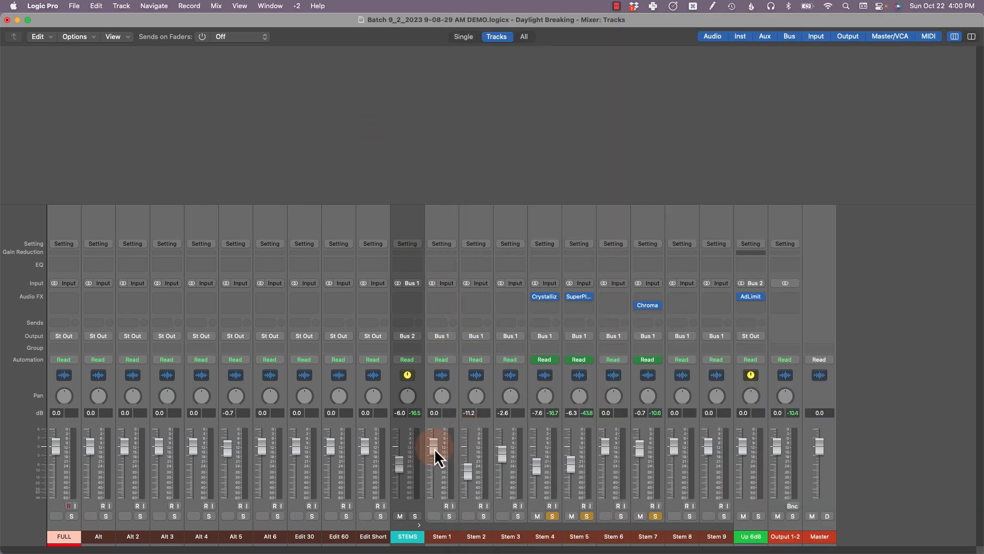
pyautogui.click(469, 471)
pyautogui.keyDown('alt'); pyautogui.click(607, 448); pyautogui.keyUp('alt')
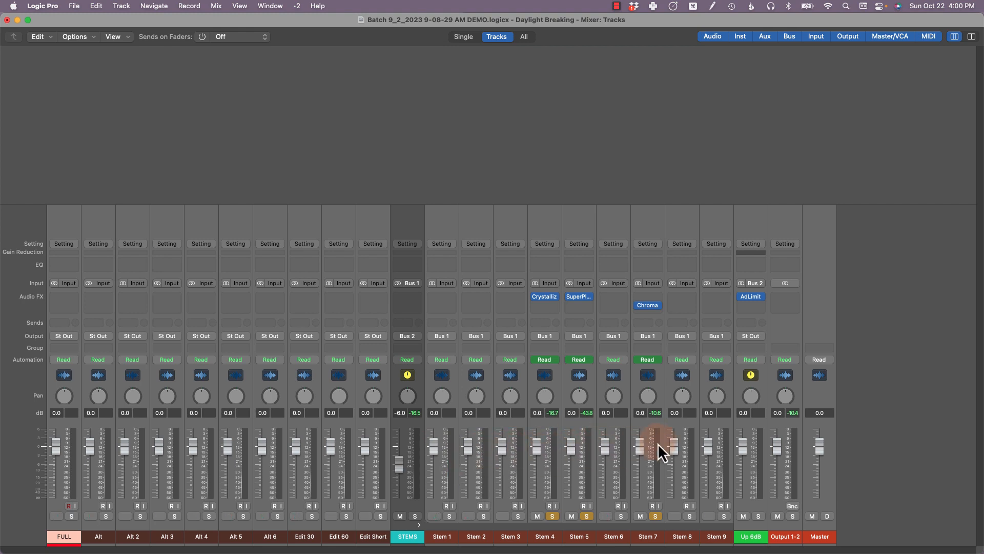
# - Return to Keyboard Maestro, review the final .25-second screen update pause, and collapse the fader reset group
pyautogui.press('super+Tab')
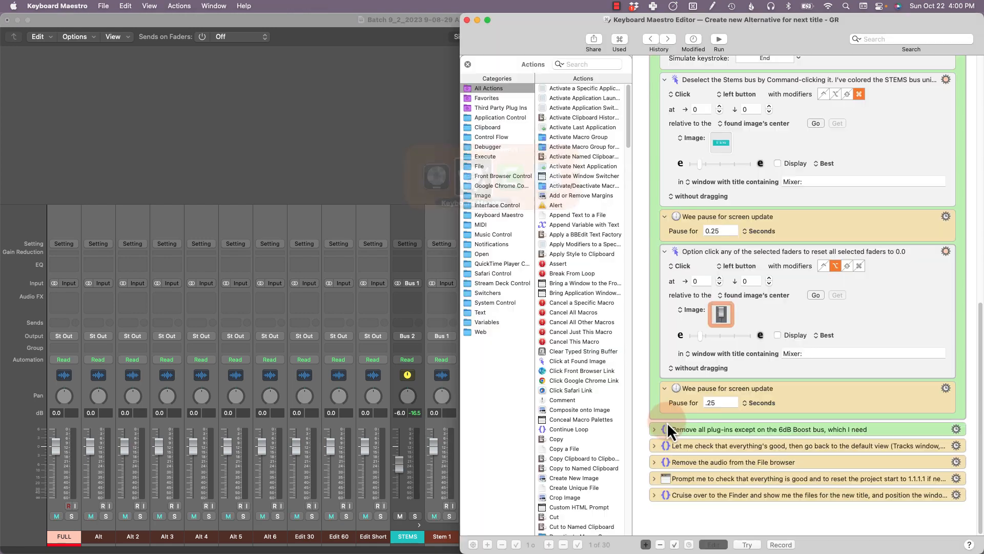
pyautogui.click(796, 398)
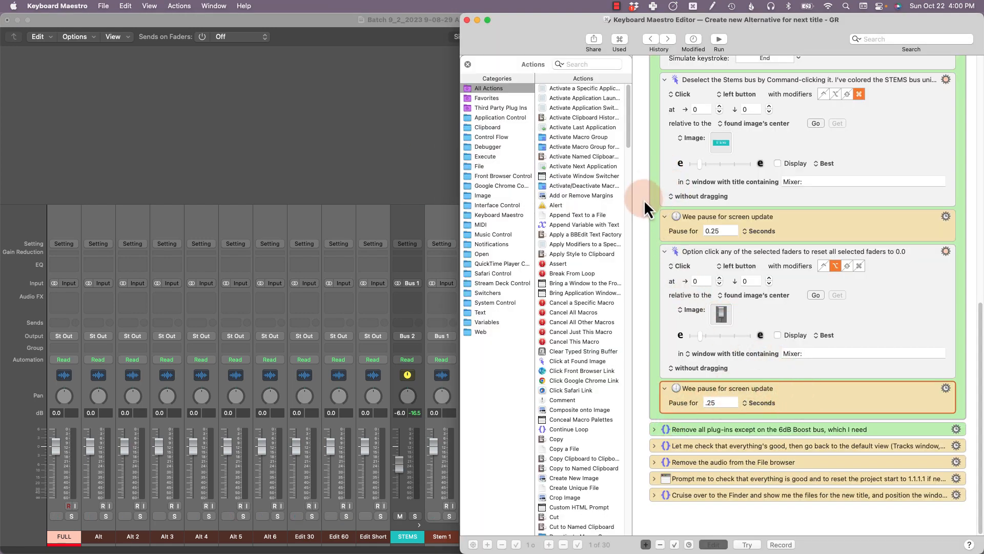
pyautogui.scroll(2, 641, 203)
pyautogui.scroll(-1, 630, 304)
pyautogui.scroll(15, 654, 374)
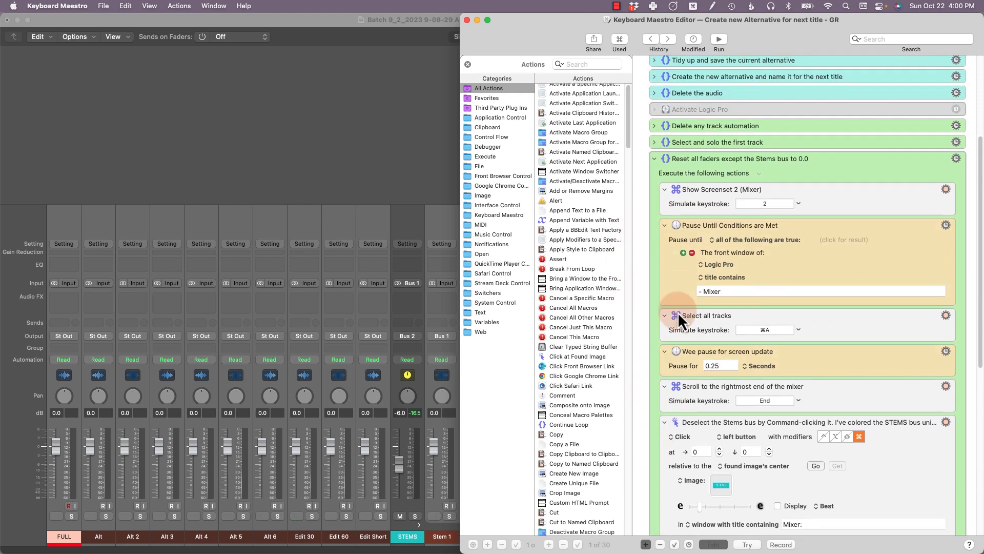
pyautogui.click(655, 161)
pyautogui.click(654, 160)
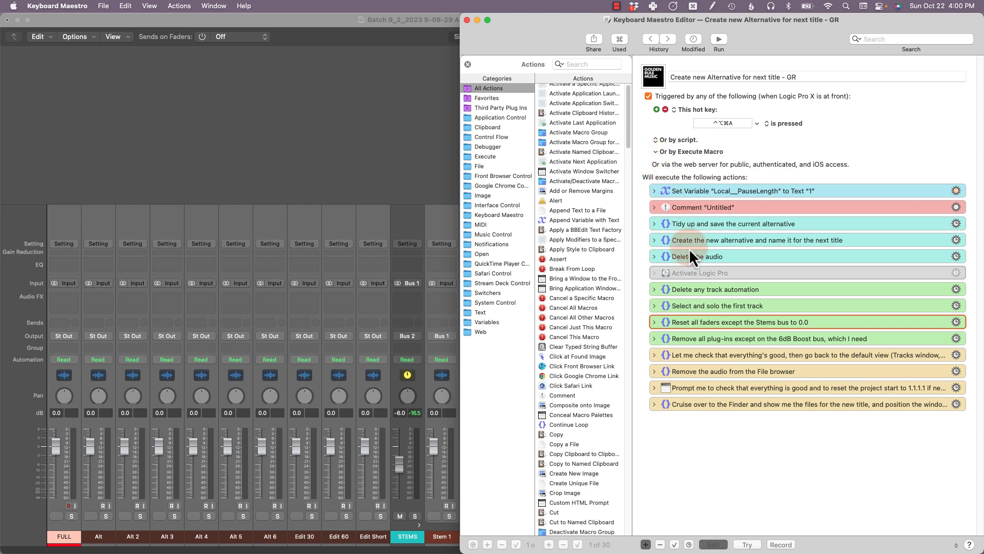
# - Expand the macro's plug-in removal group, select all channel strips in Logic Pro's Mixer, and return to Keyboard Maestro
pyautogui.click(655, 340)
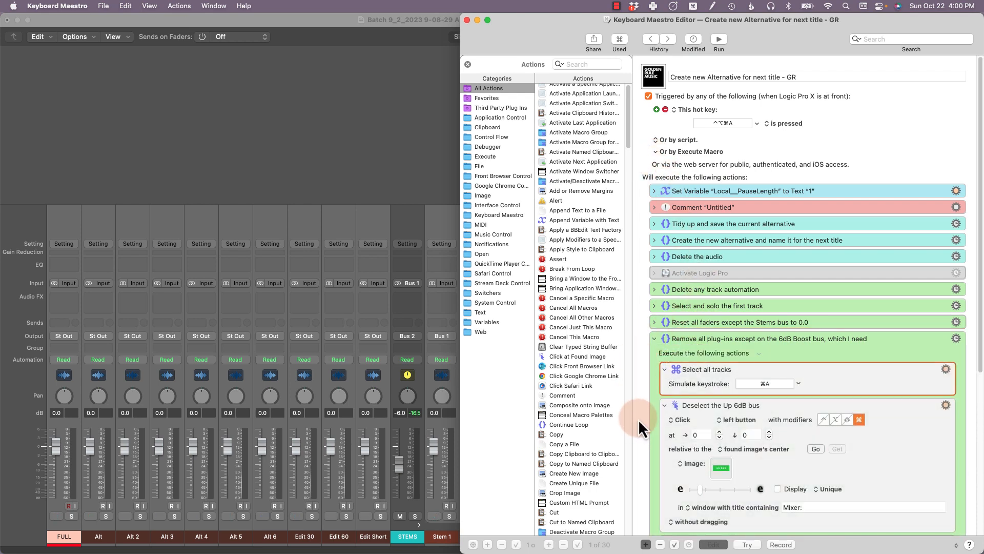
pyautogui.scroll(-5, 647, 374)
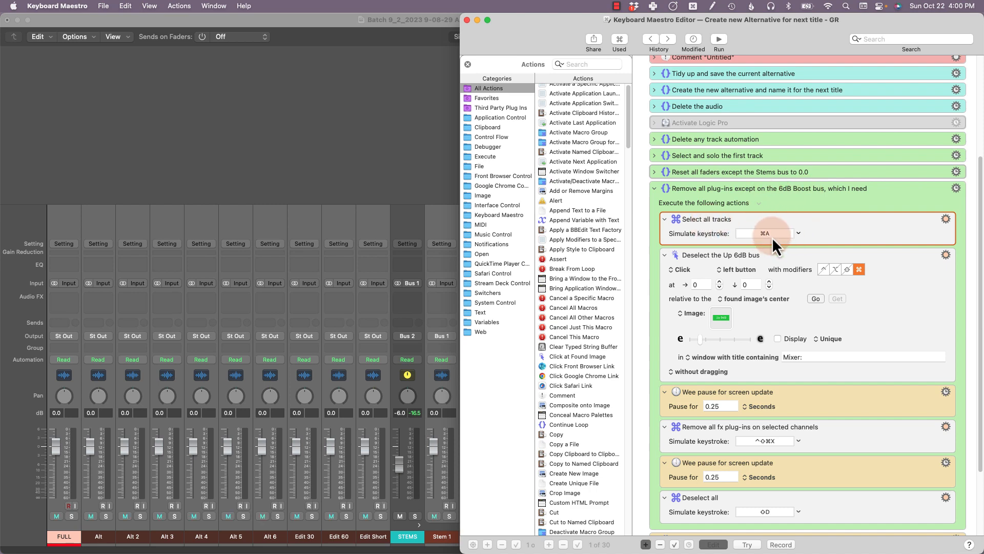
pyautogui.click(396, 164)
pyautogui.press('super+a')
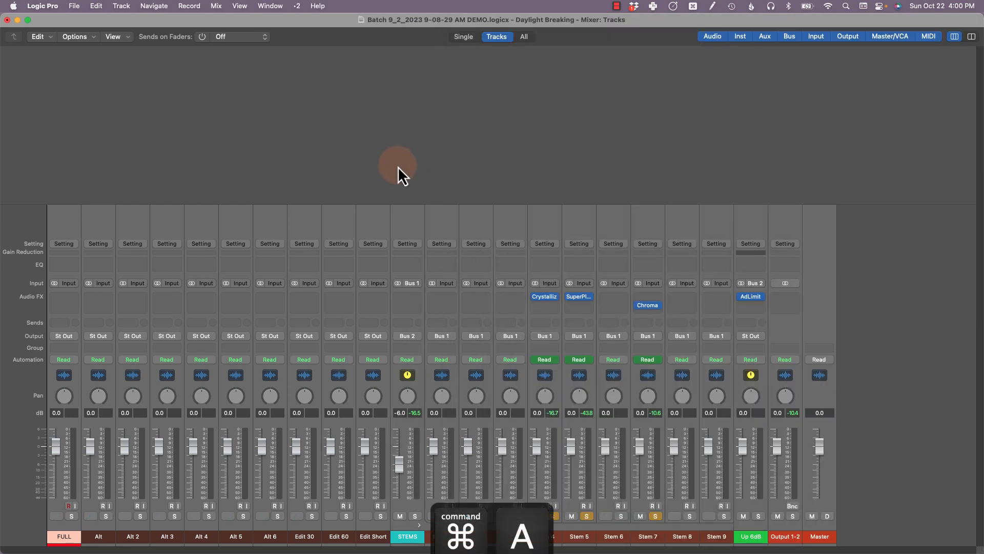
pyautogui.press('super+Tab')
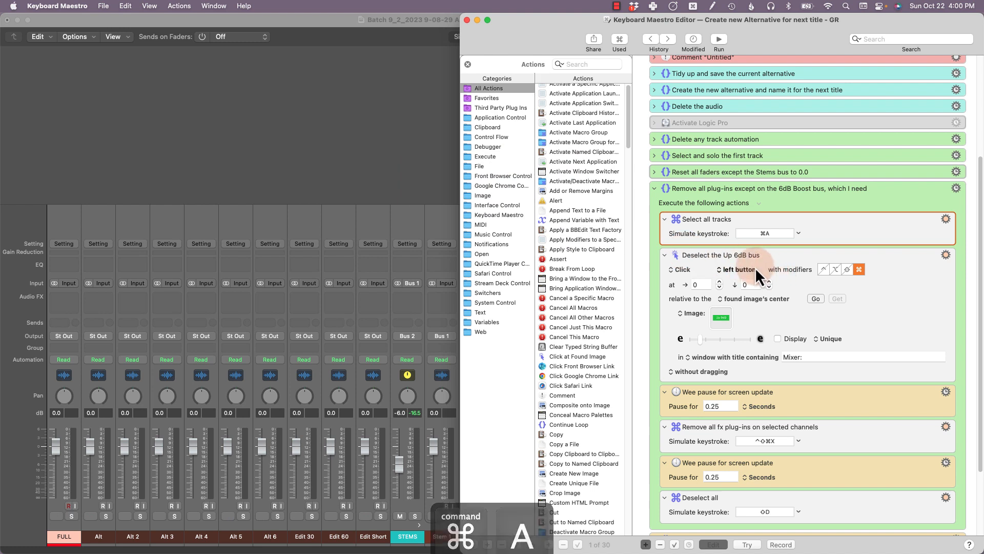
# - Review the Command-click action that deselects the Up 6dB bus, enlarging and closing its reference image
pyautogui.click(716, 257)
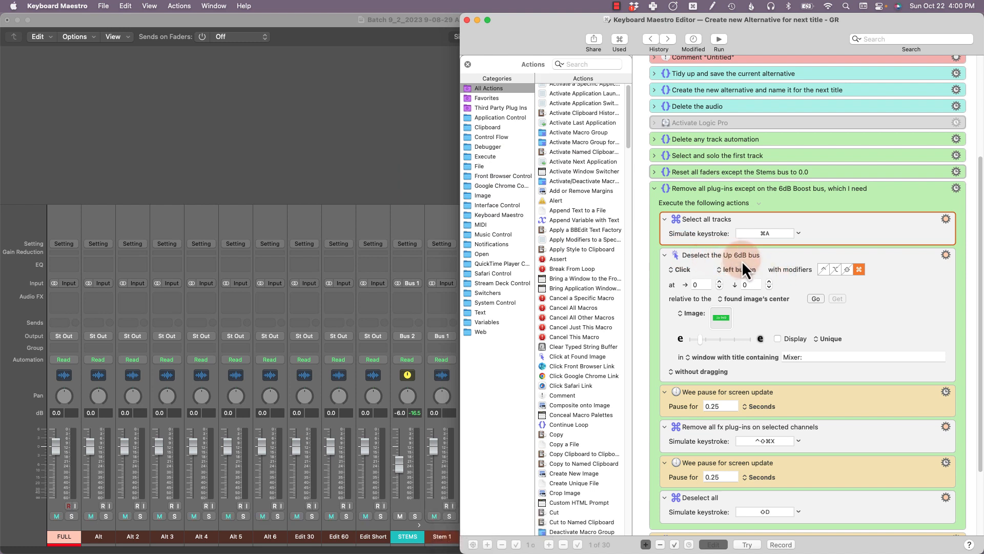
pyautogui.click(713, 340)
pyautogui.click(736, 308)
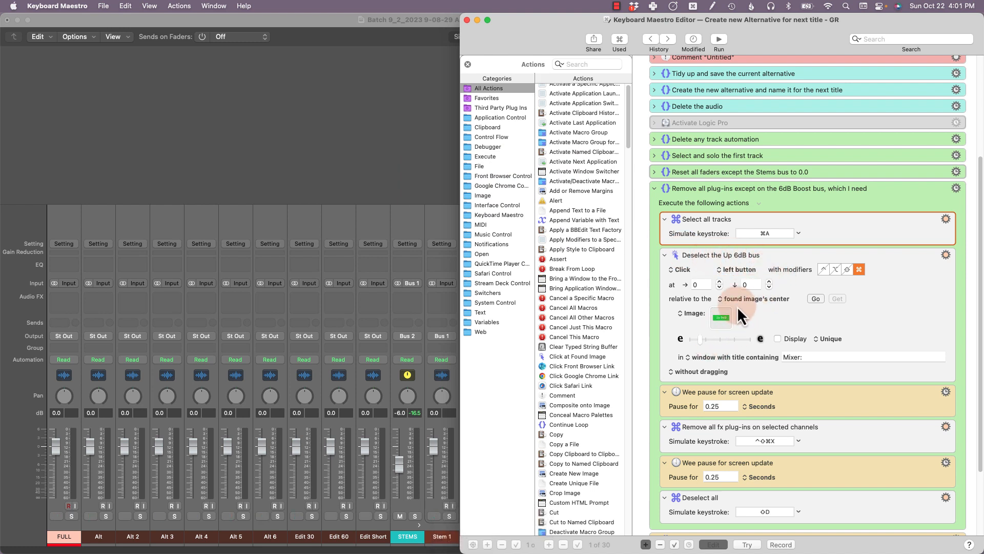
pyautogui.click(721, 324)
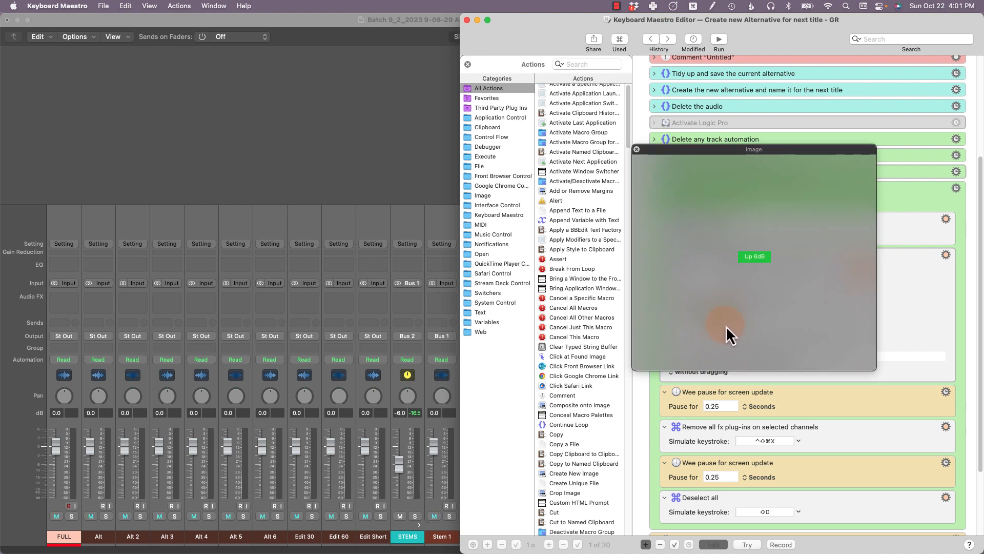
pyautogui.click(776, 318)
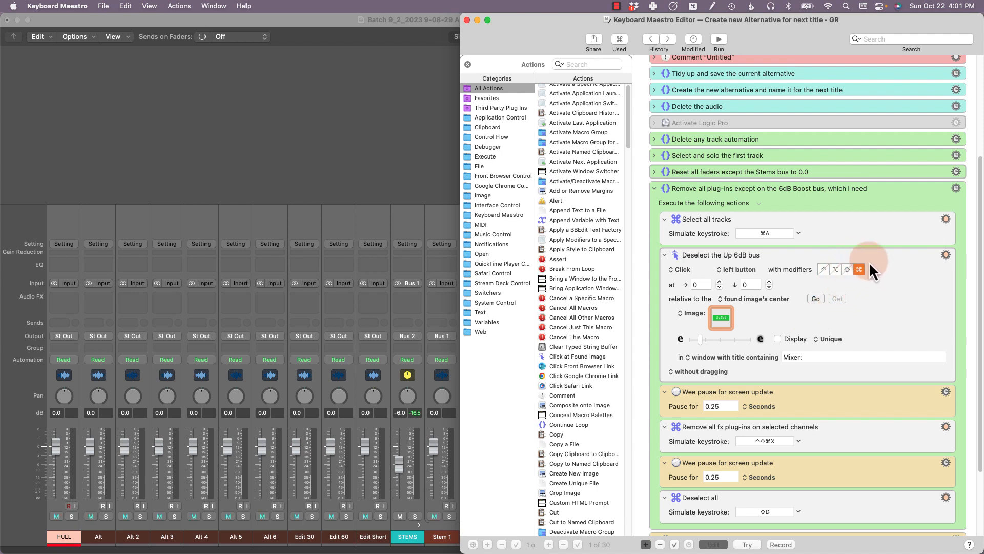
pyautogui.click(424, 191)
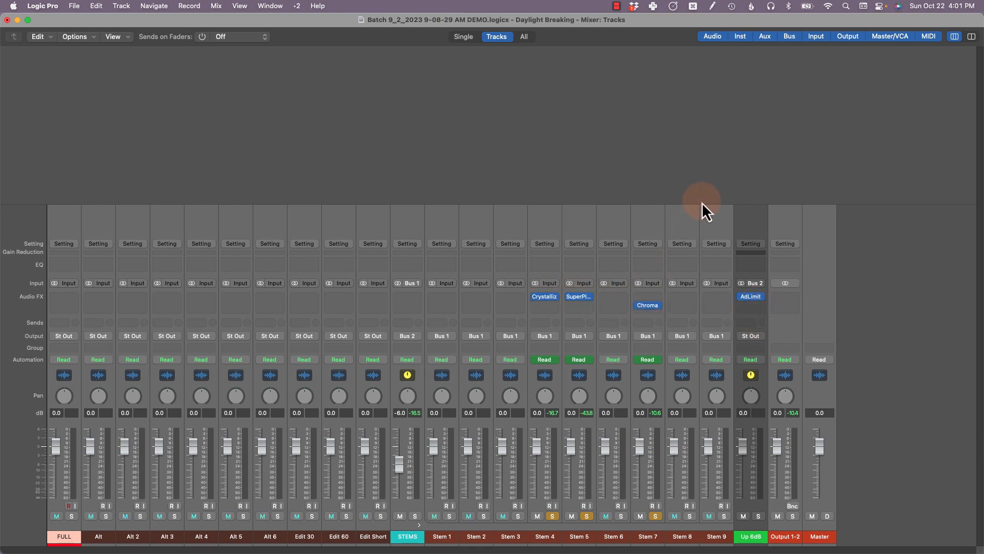
pyautogui.press('super+Tab')
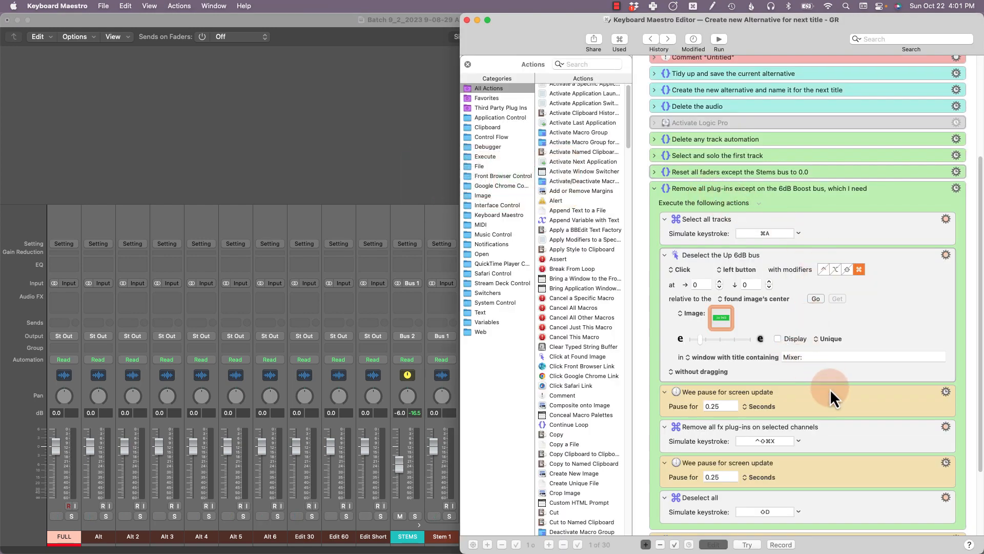
pyautogui.scroll(-5, 835, 390)
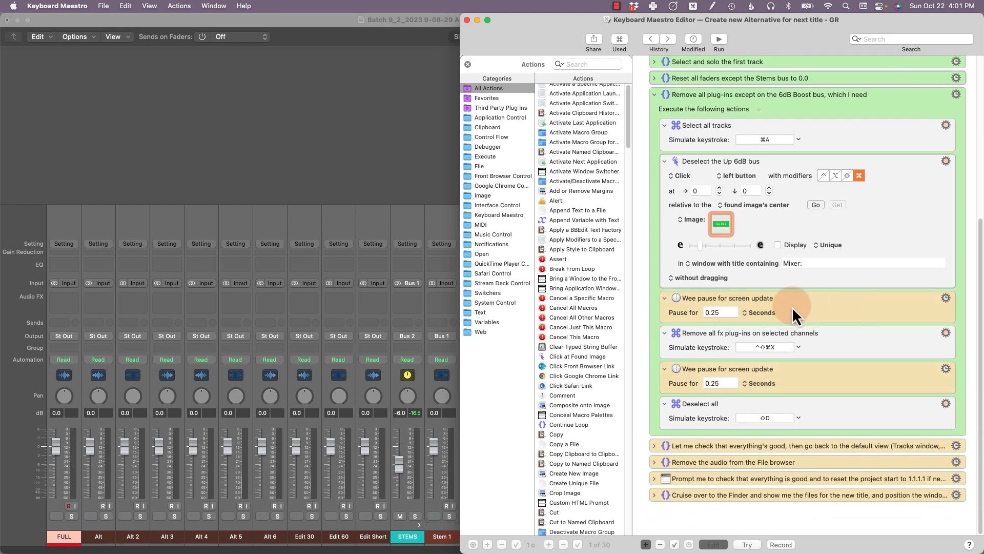
pyautogui.click(791, 309)
pyautogui.click(822, 344)
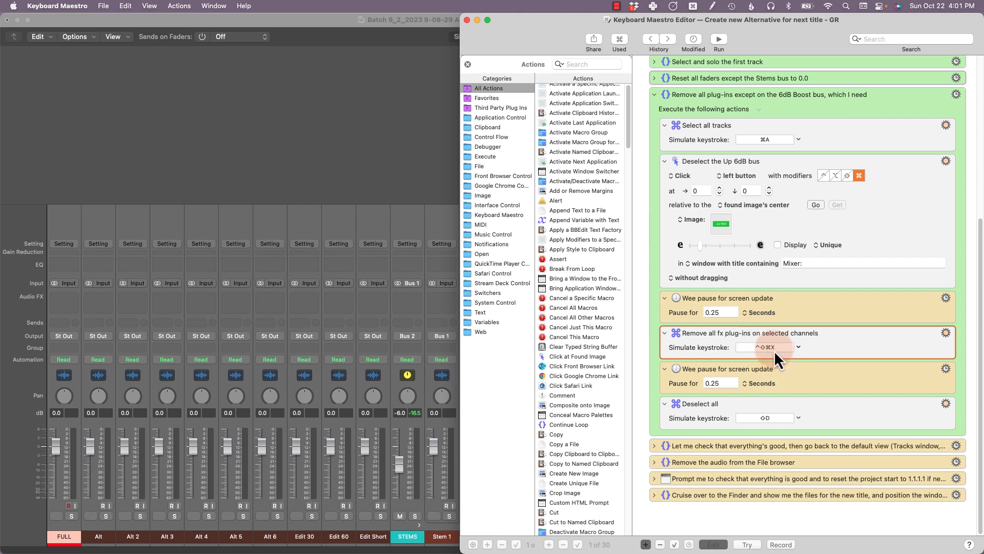
# - In Logic Pro's Mixer, remove all effects plug-ins from the selected channel strips and return to Keyboard Maestro
pyautogui.click(331, 104)
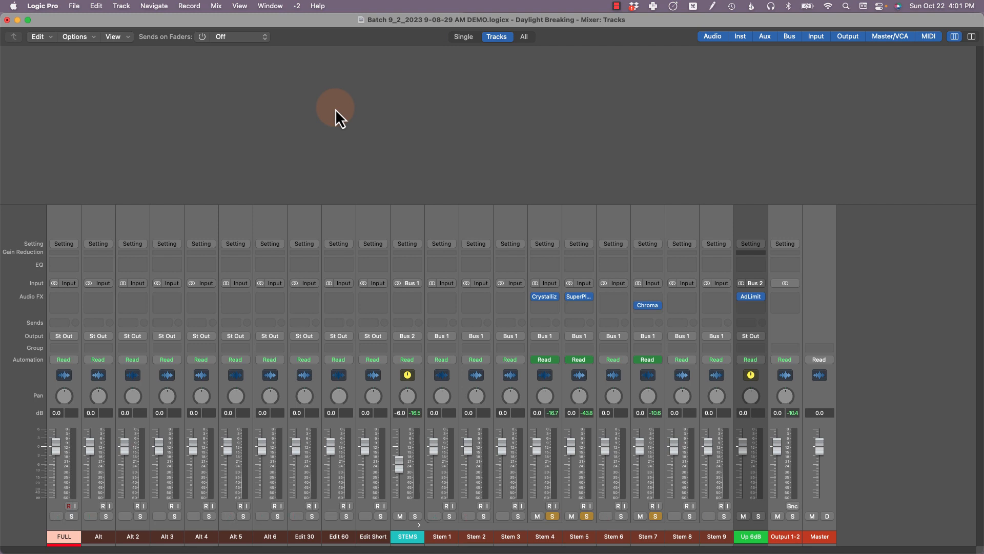
pyautogui.press('ctrl+shift+super+x')
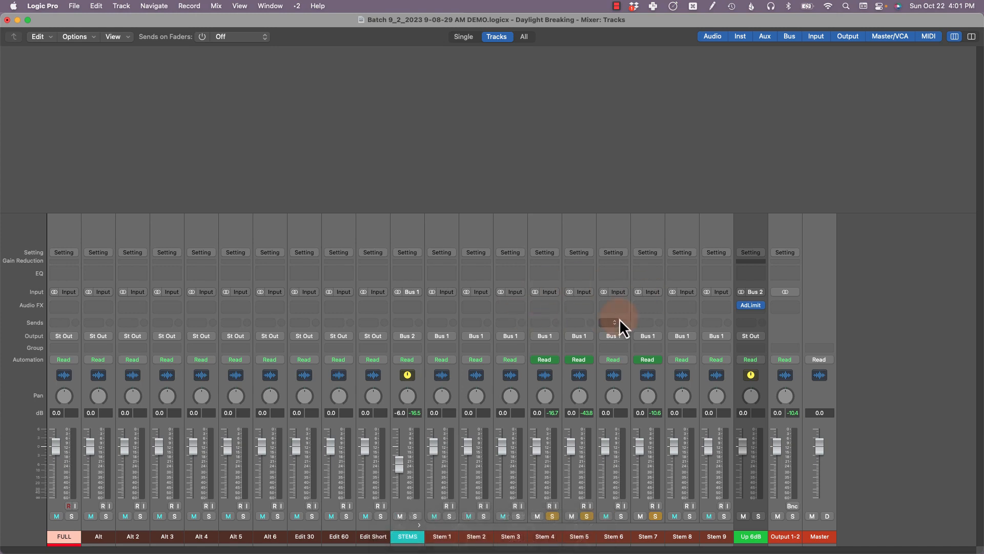
pyautogui.press('super+Tab')
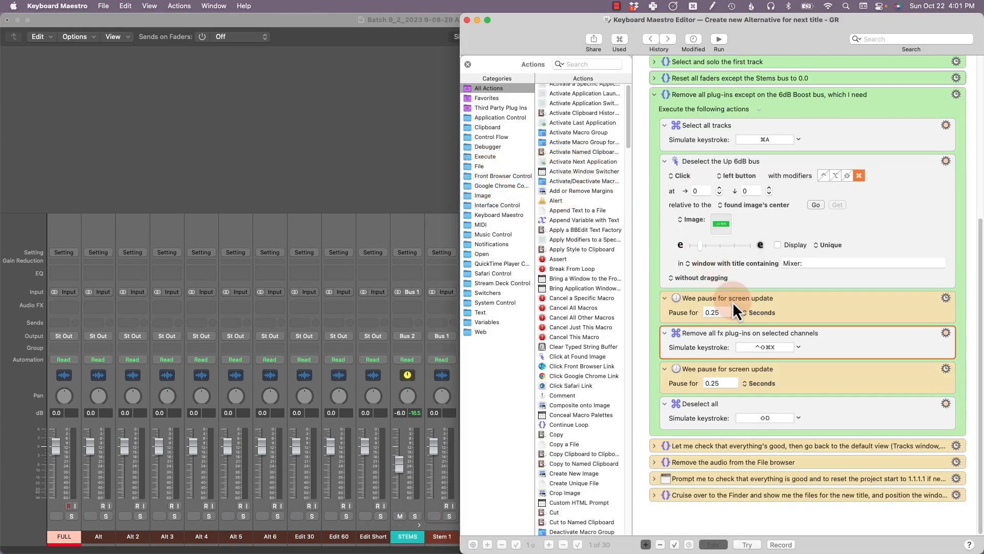
# - Review the second pause and the Deselect all action, and deselect every channel strip in Logic Pro's Mixer
pyautogui.click(790, 376)
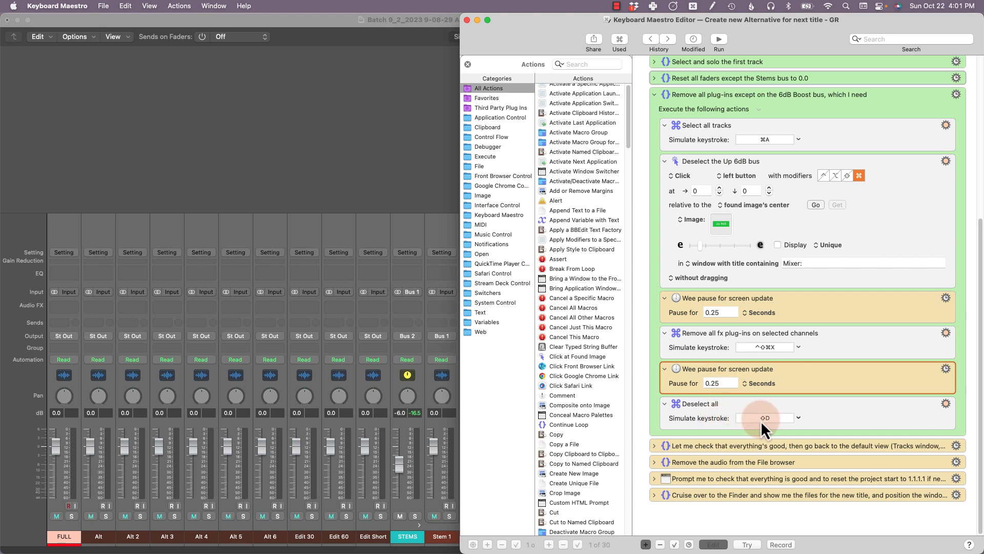
pyautogui.click(824, 410)
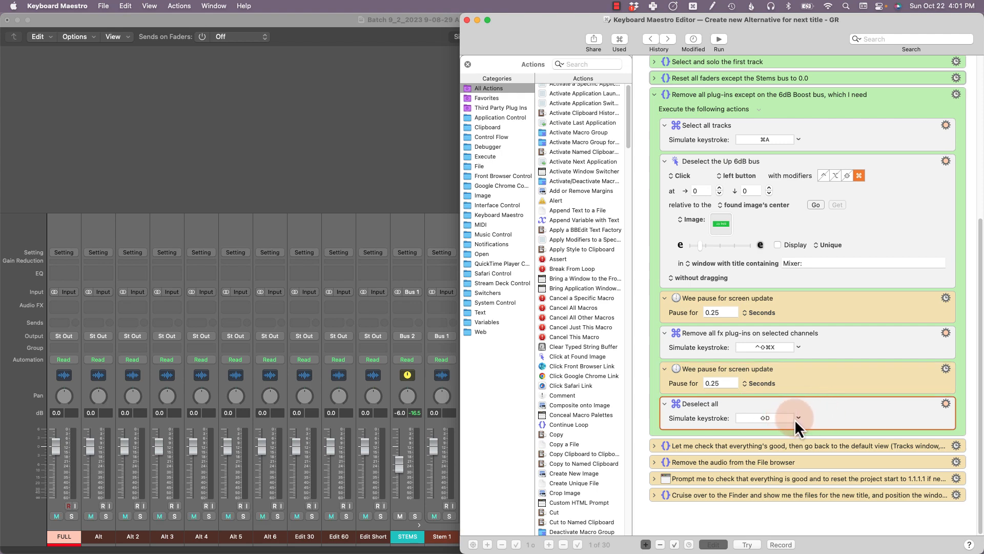
pyautogui.click(359, 155)
pyautogui.hotkey('shift', 'd')
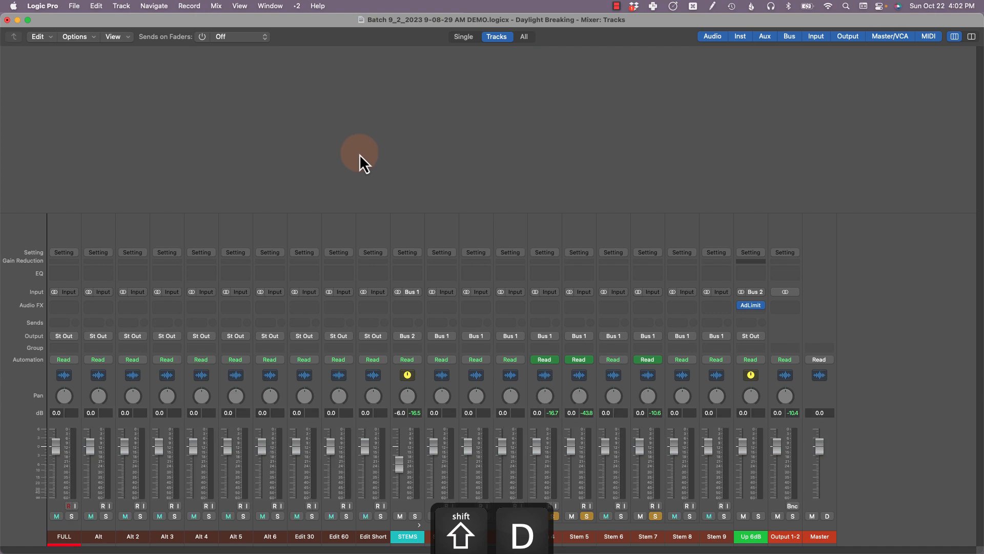
pyautogui.press('super+Tab')
# - Collapse the group that removes all plug-ins except on the 6dB Boost bus and select it in the macro
pyautogui.scroll(3, 659, 147)
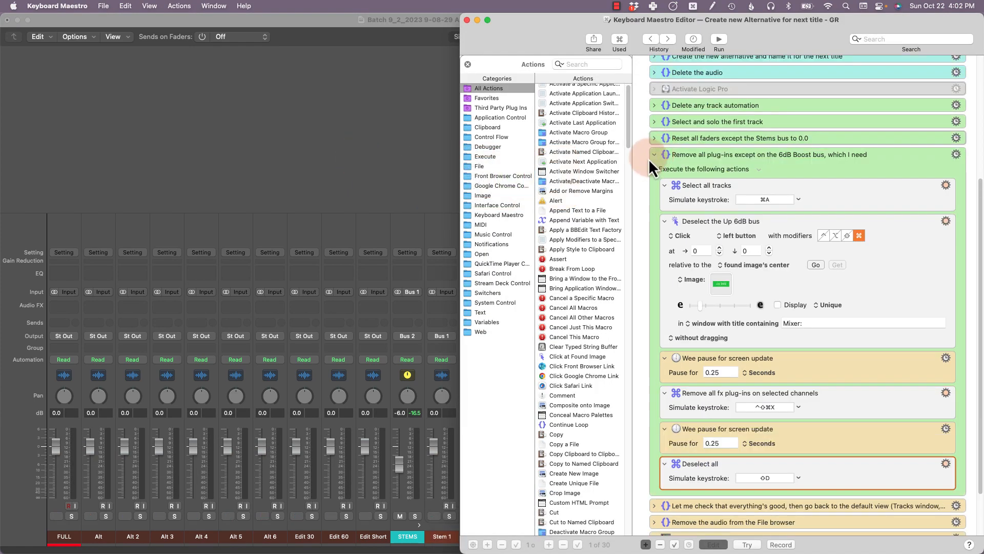
pyautogui.scroll(4, 650, 170)
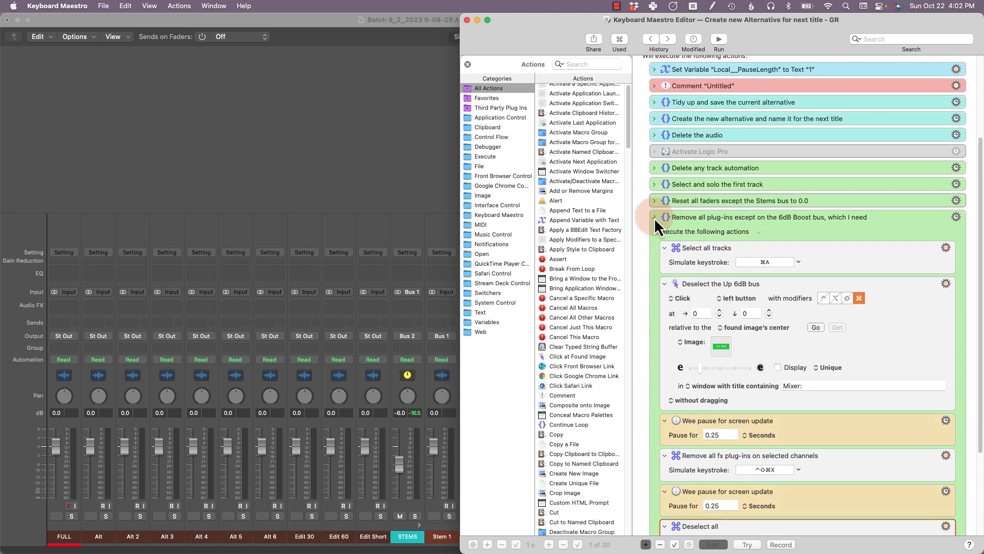
pyautogui.click(655, 217)
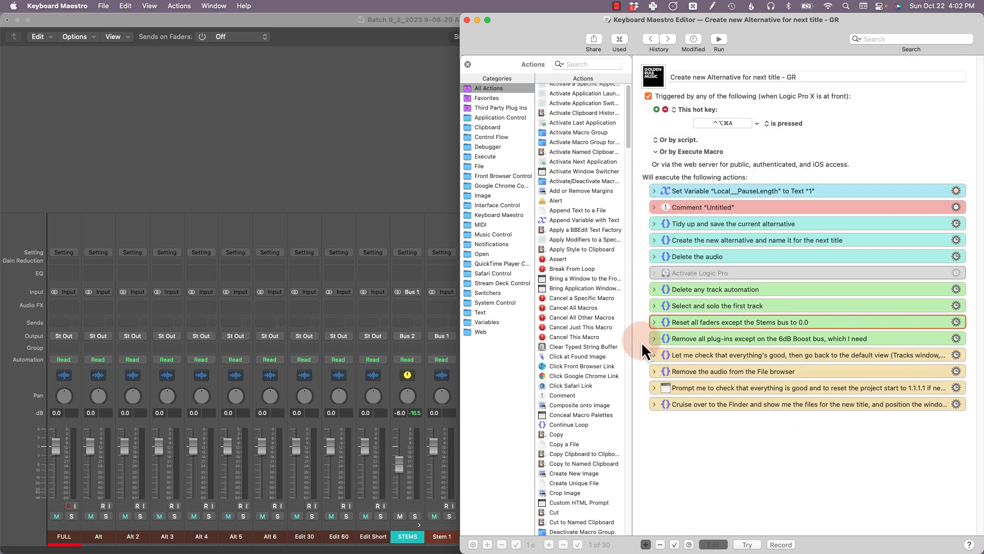
pyautogui.click(690, 338)
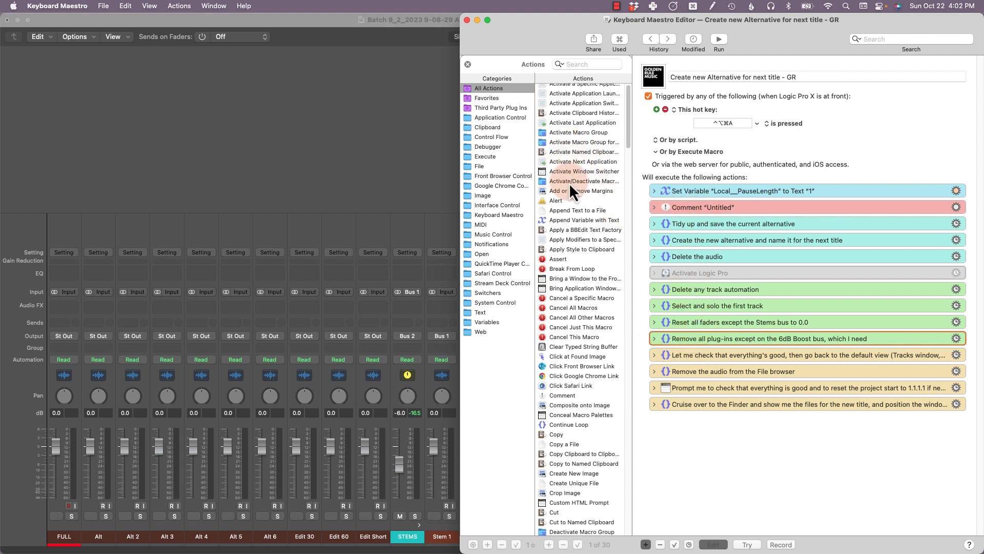
# - Insert a trial Assert action before the final Finder group, view its condition matching options, and delete the action
pyautogui.moveTo(583, 250); pyautogui.dragTo(697, 431)
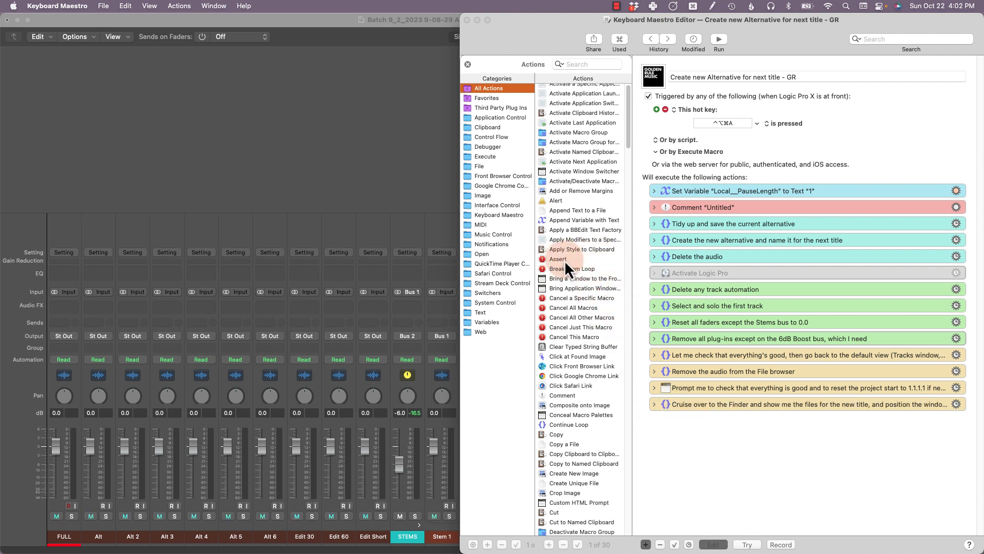
pyautogui.moveTo(564, 260); pyautogui.dragTo(691, 407)
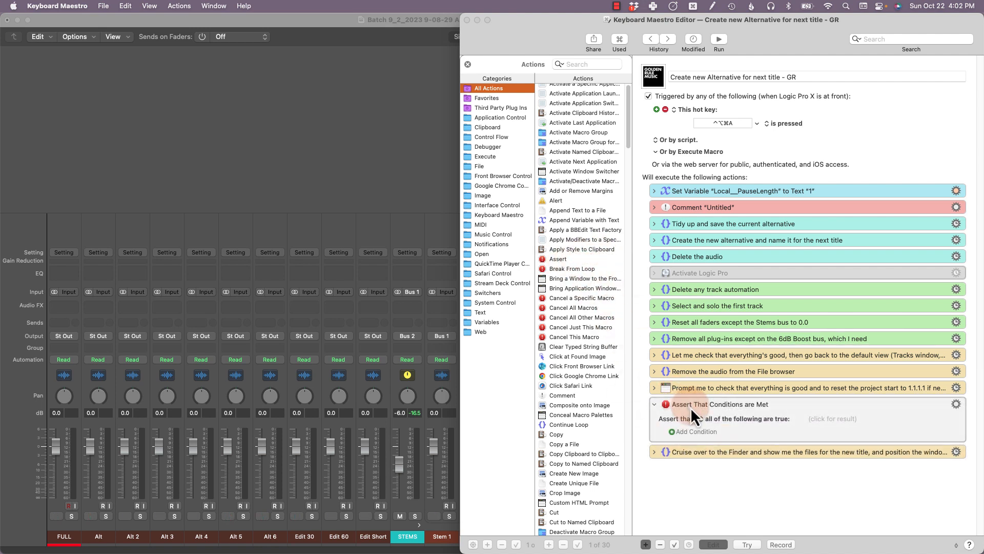
pyautogui.click(747, 420)
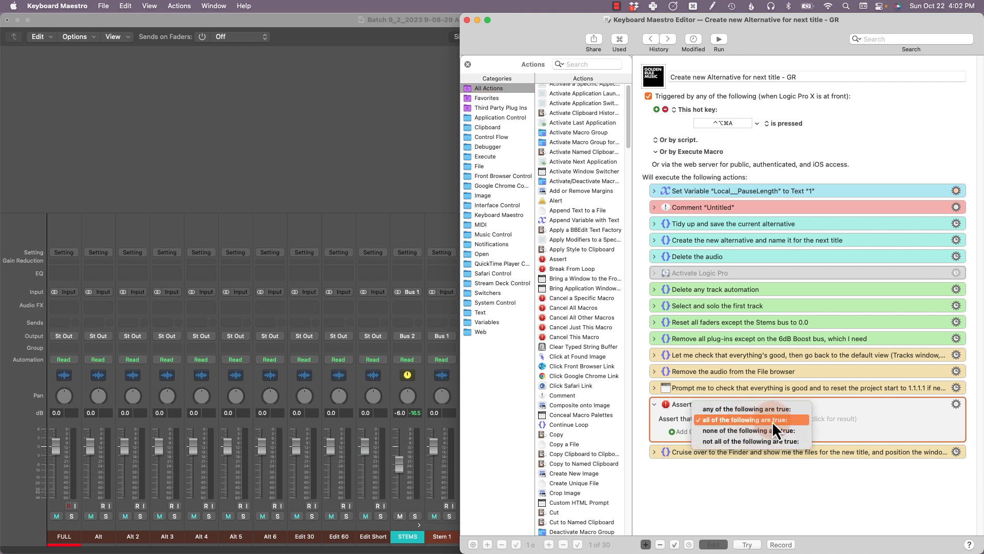
pyautogui.click(772, 420)
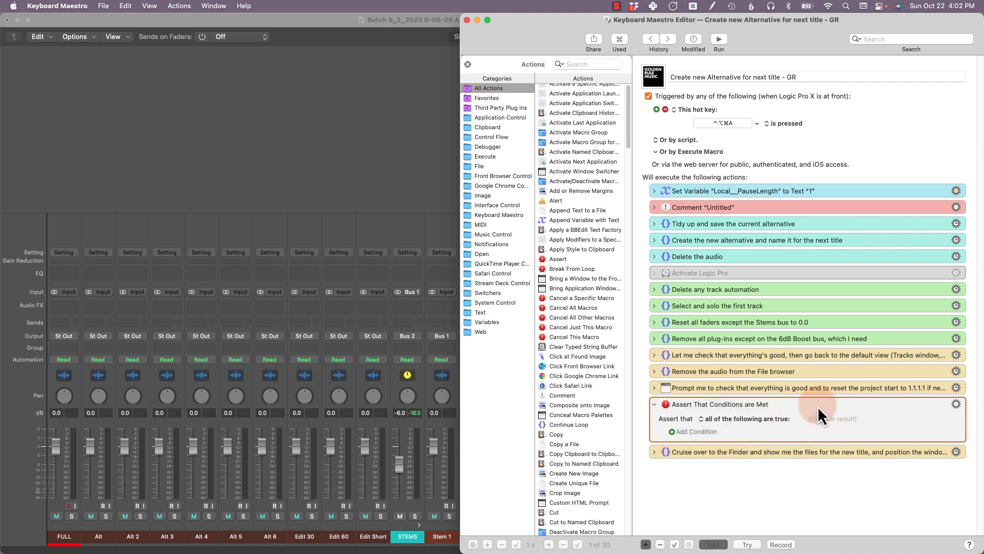
pyautogui.press('BackSpace')
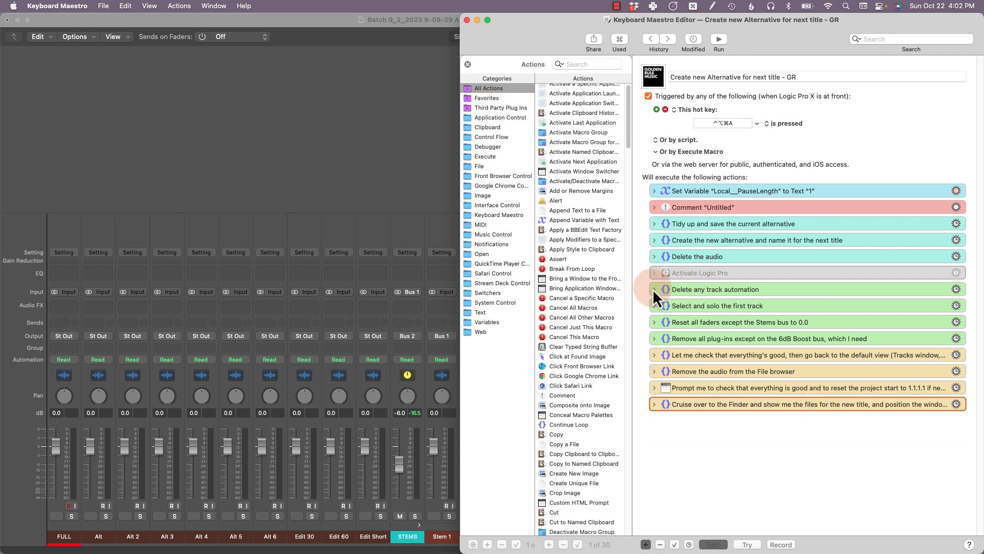
# - Expand the track automation group to review its Show Menu action, and search the available actions for "show"
pyautogui.click(654, 289)
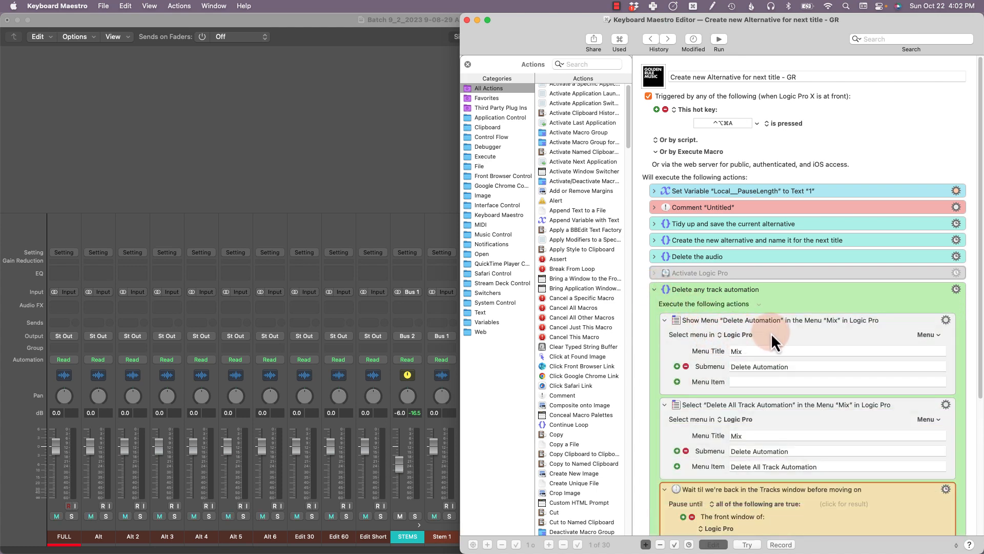
pyautogui.click(697, 327)
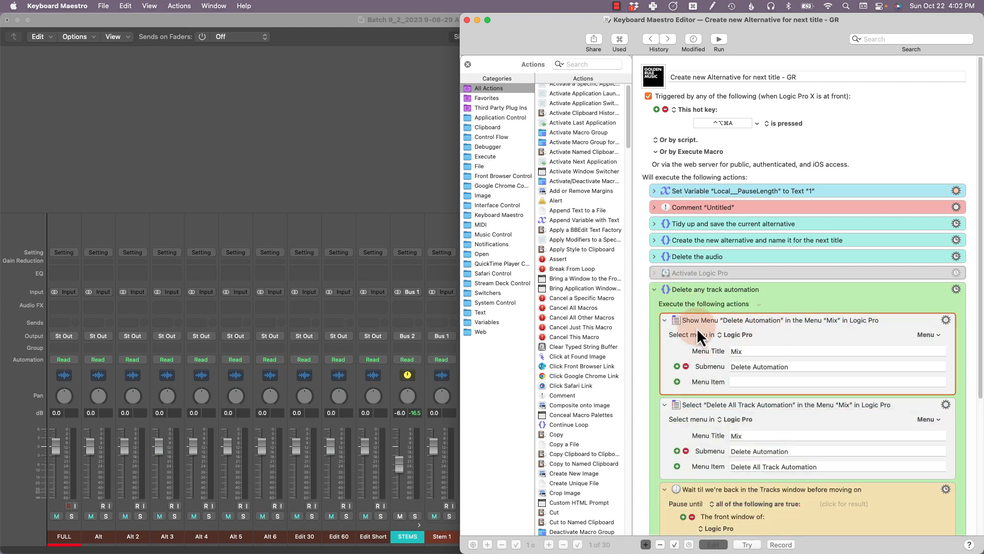
pyautogui.click(576, 61)
pyautogui.write('show')
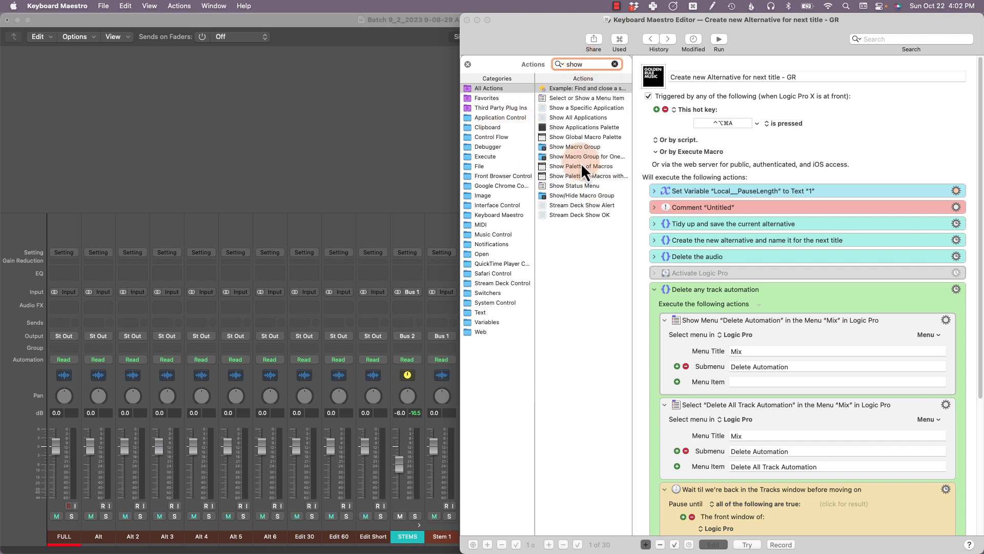
# - Add a Select or Show a Menu Item action at the macro's start, targeting Ripple Cut in Camtasia 2023's Edit menu
pyautogui.moveTo(577, 98); pyautogui.dragTo(671, 186)
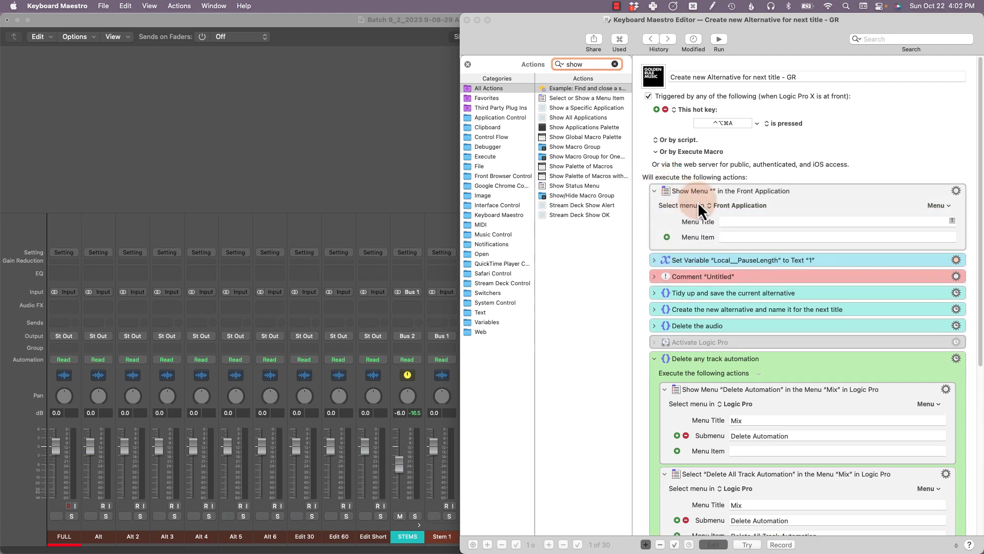
pyautogui.click(941, 205)
pyautogui.moveTo(943, 220)
pyautogui.moveTo(864, 228)
pyautogui.moveTo(868, 247)
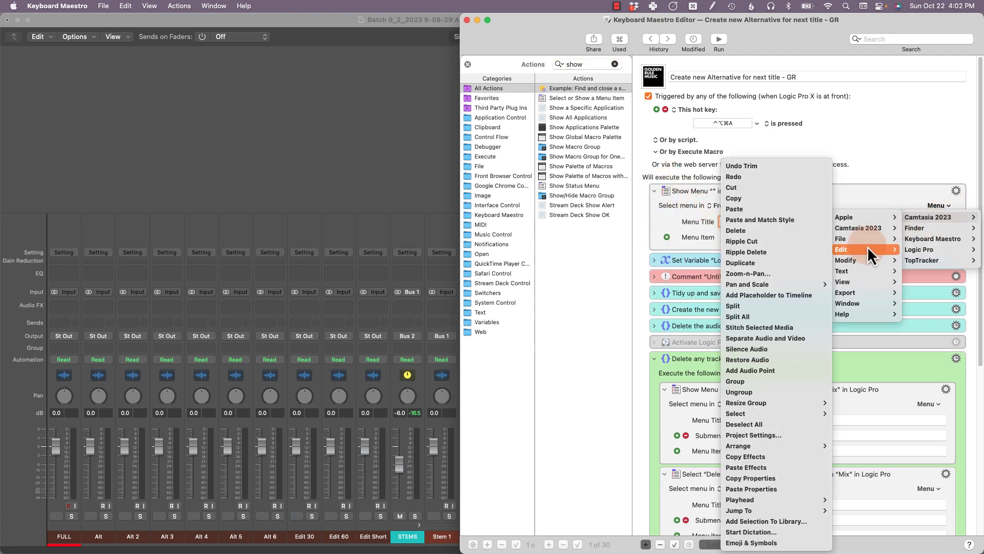
pyautogui.click(790, 244)
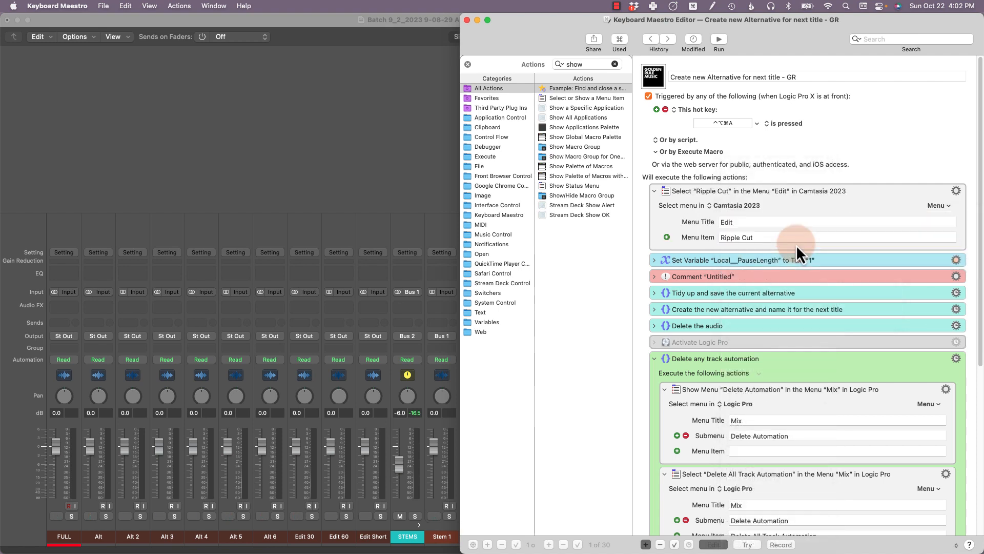
# - Delete the trial Ripple Cut action and collapse the Delete any track automation group
pyautogui.click(886, 198)
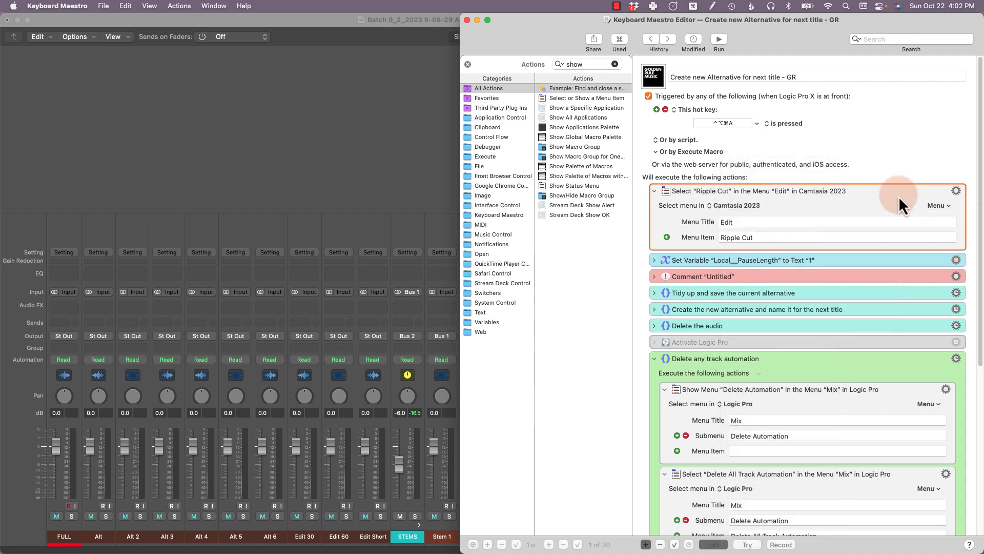
pyautogui.press('Delete')
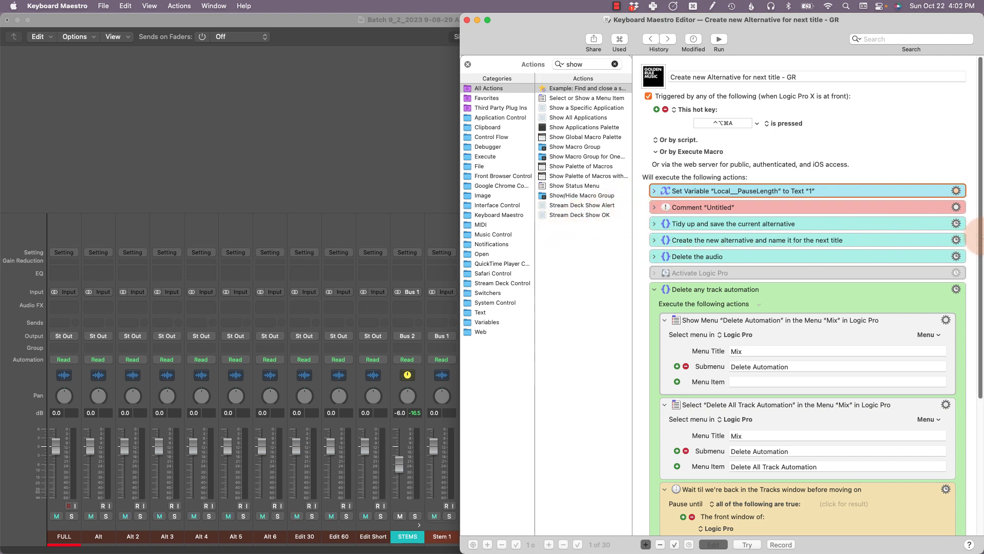
pyautogui.scroll(-5, 973, 287)
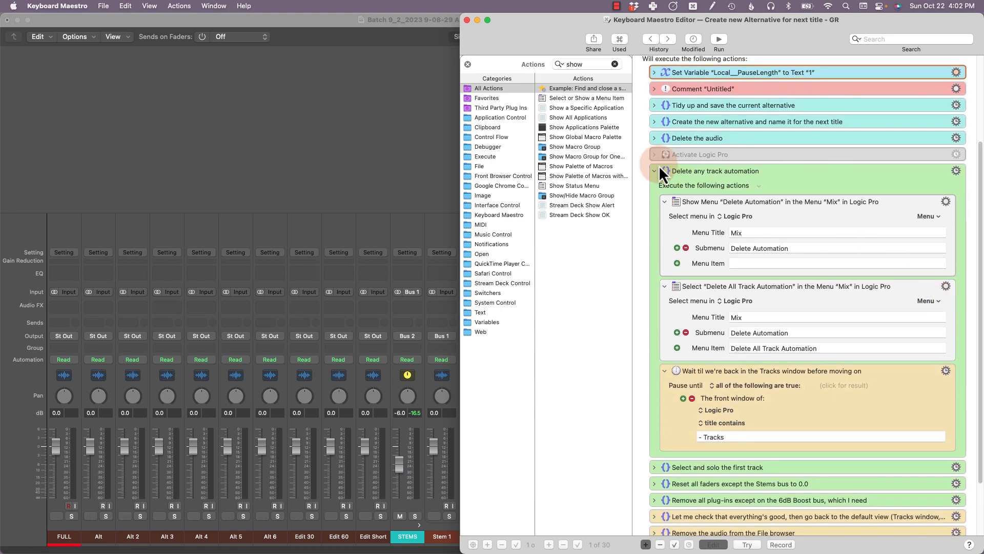
pyautogui.click(654, 172)
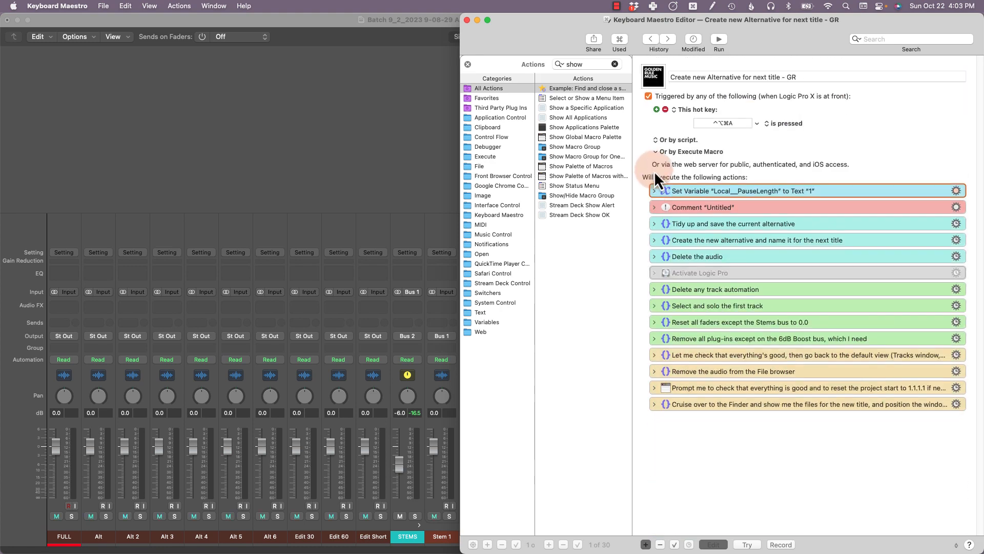